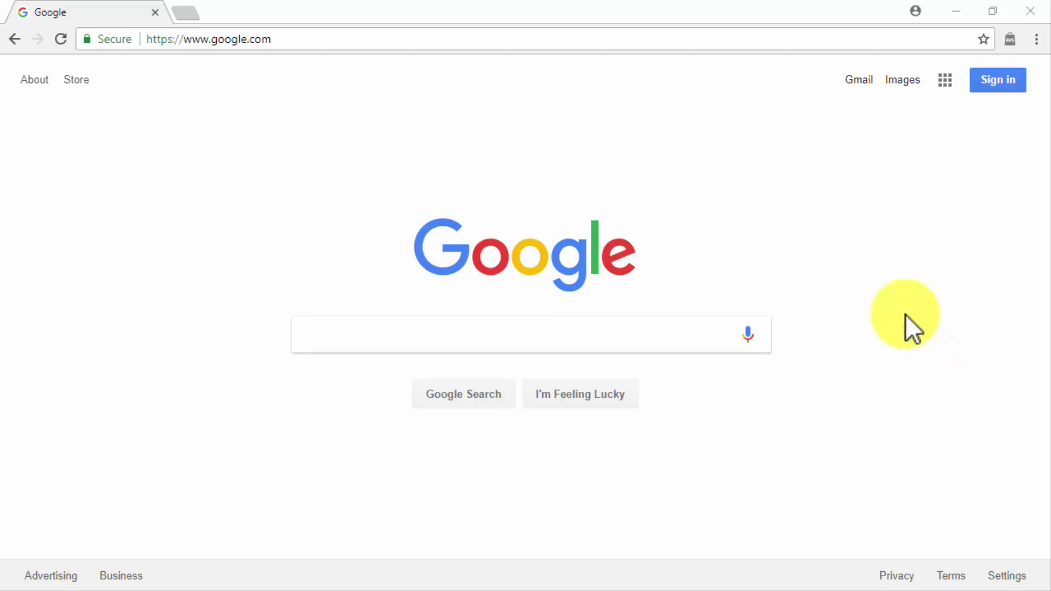
Step: Go to HostGator and check that the chosen domain name is available
click(758, 39)
text(hostgator)
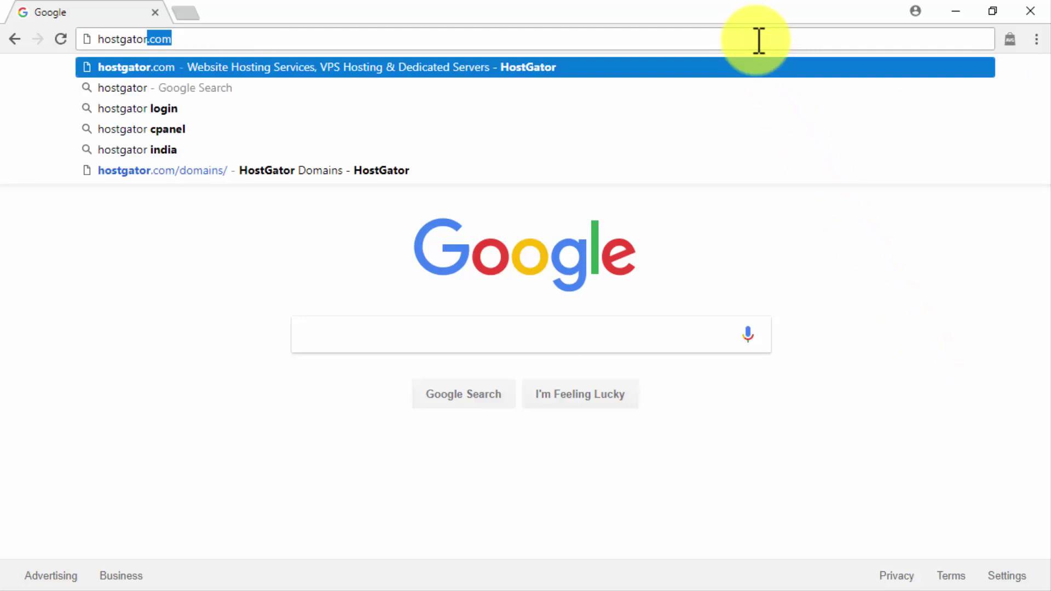
key(Return)
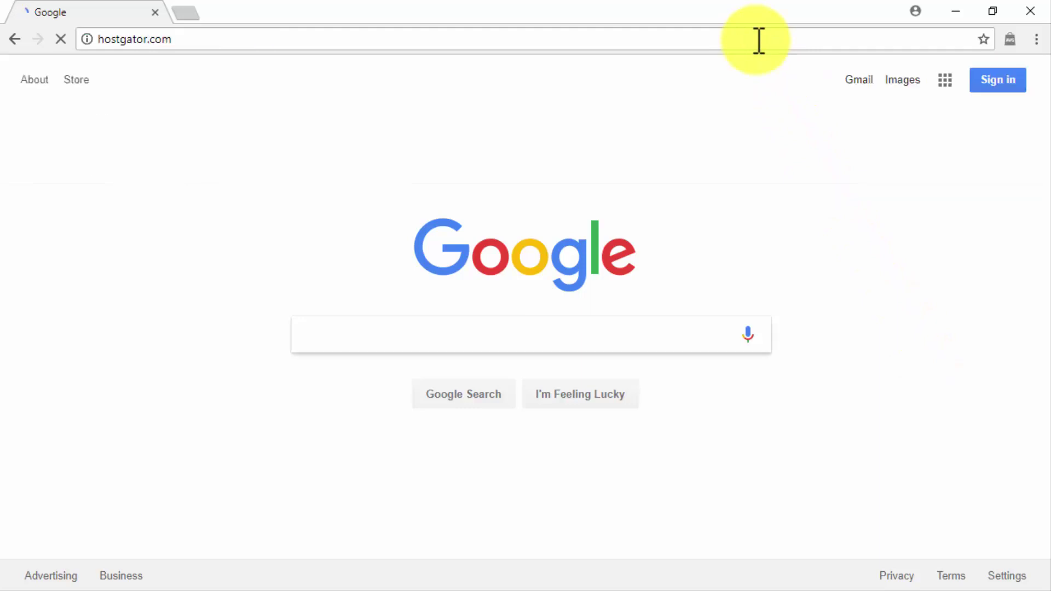
click(793, 161)
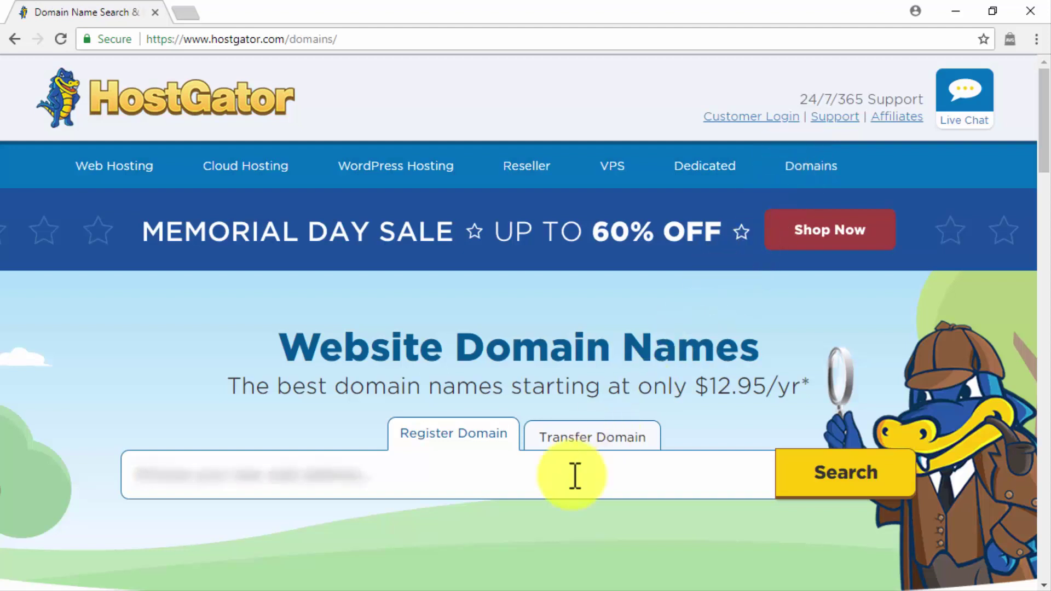
text(ng)
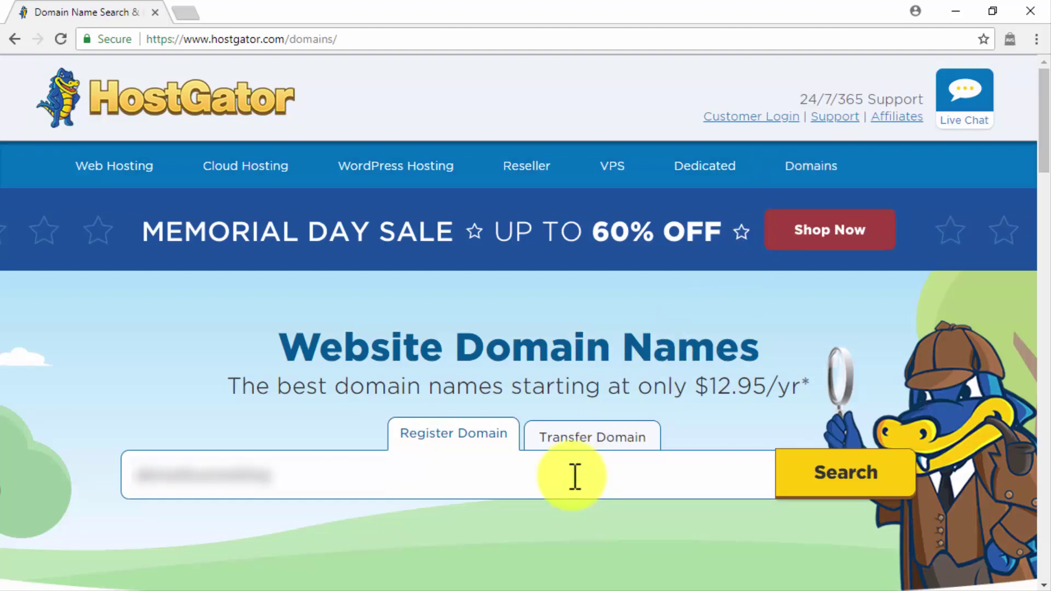
click(831, 487)
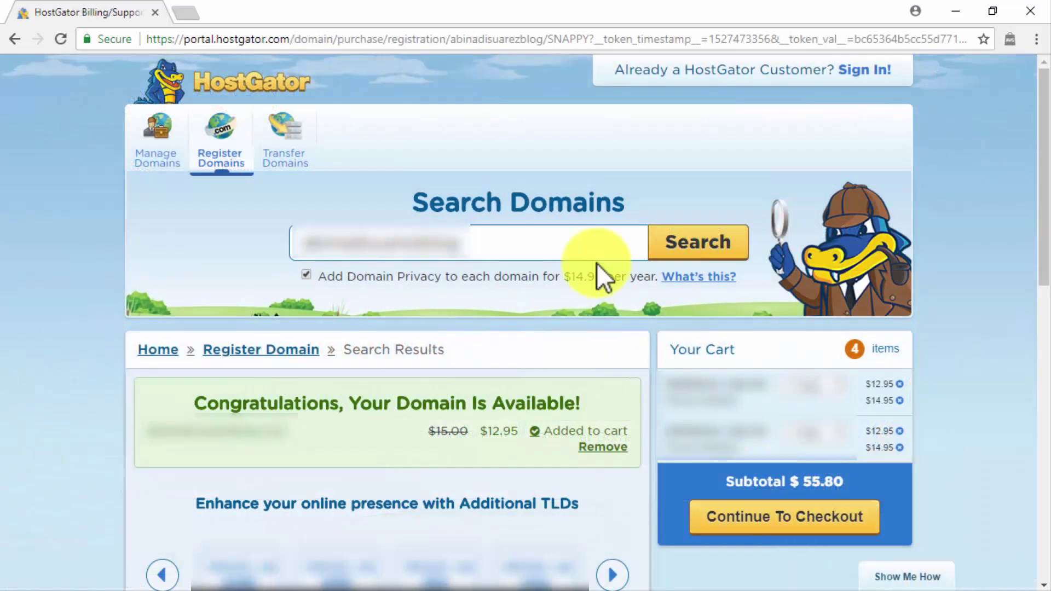
Step: Return to the HostGator home page, leaving the domain in the cart
click(450, 37)
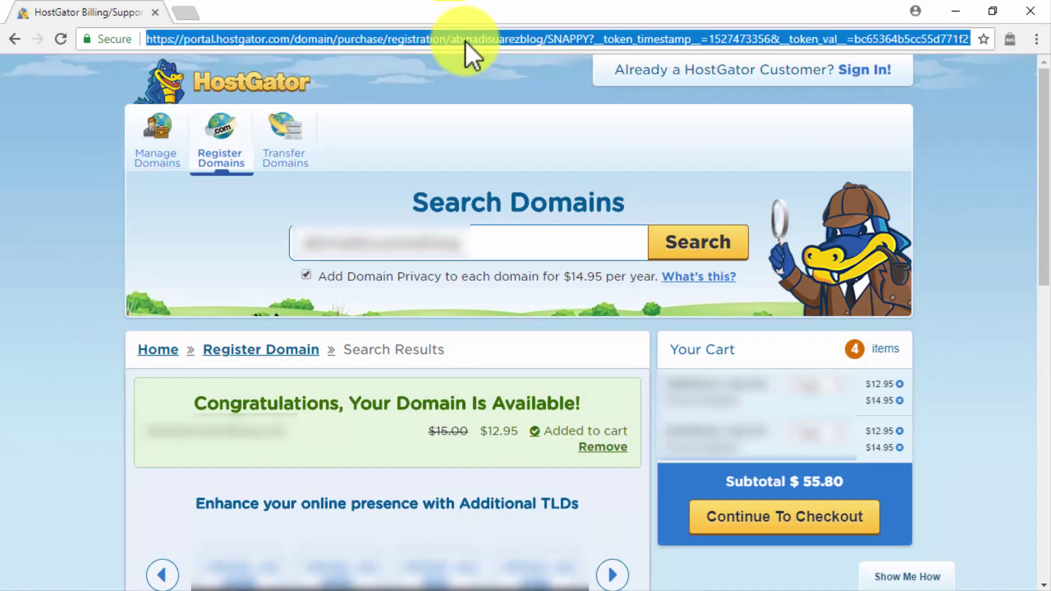
text(host)
key(Return)
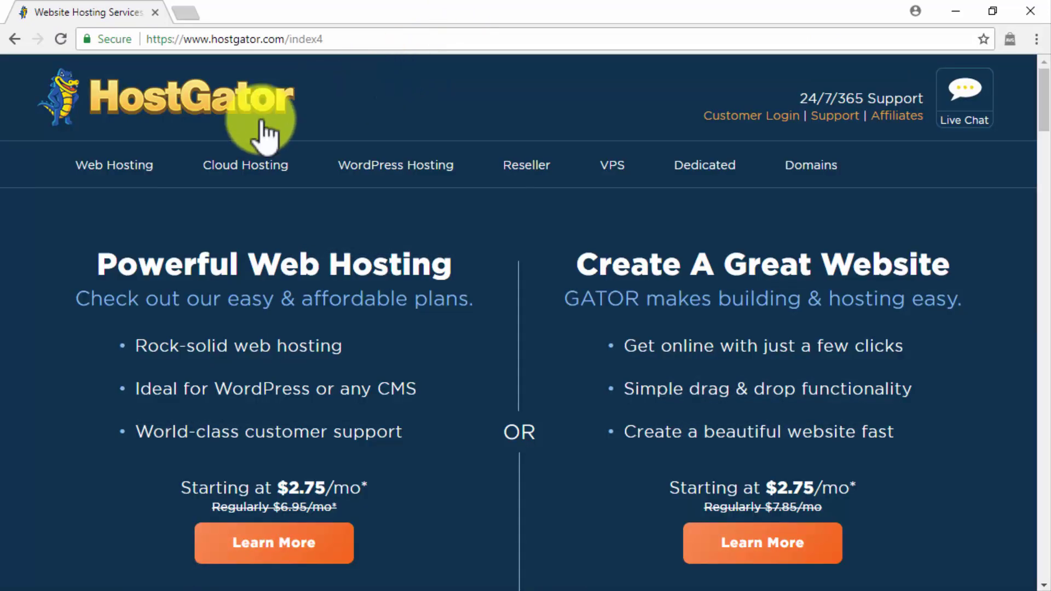
Step: Review the Business Plan order form showing $258.14 due, then reach the cPanel login page
click(126, 165)
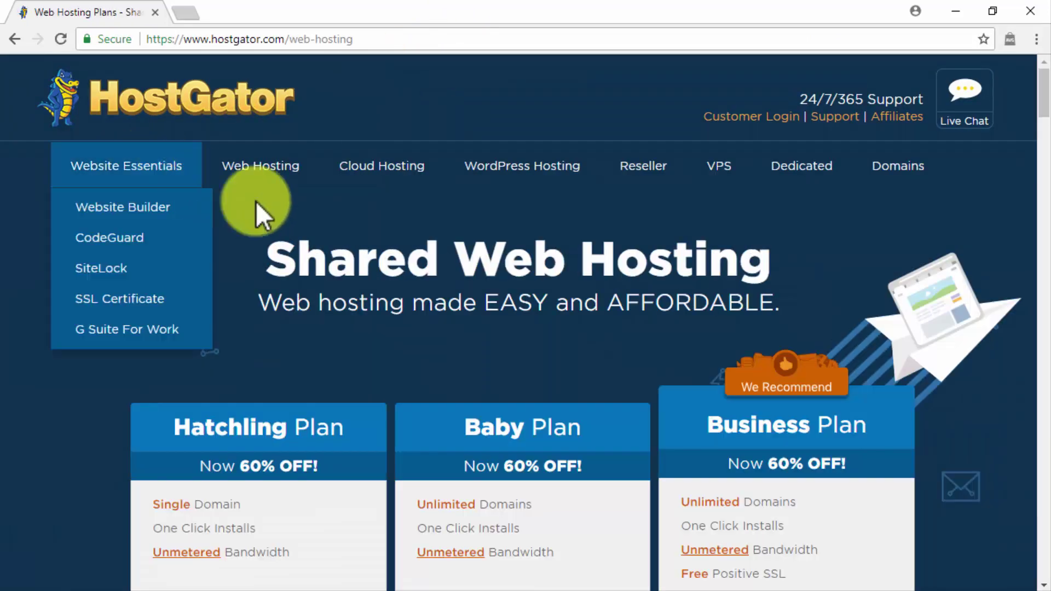
scroll(935, 398, down, 2)
scroll(935, 398, down, 3)
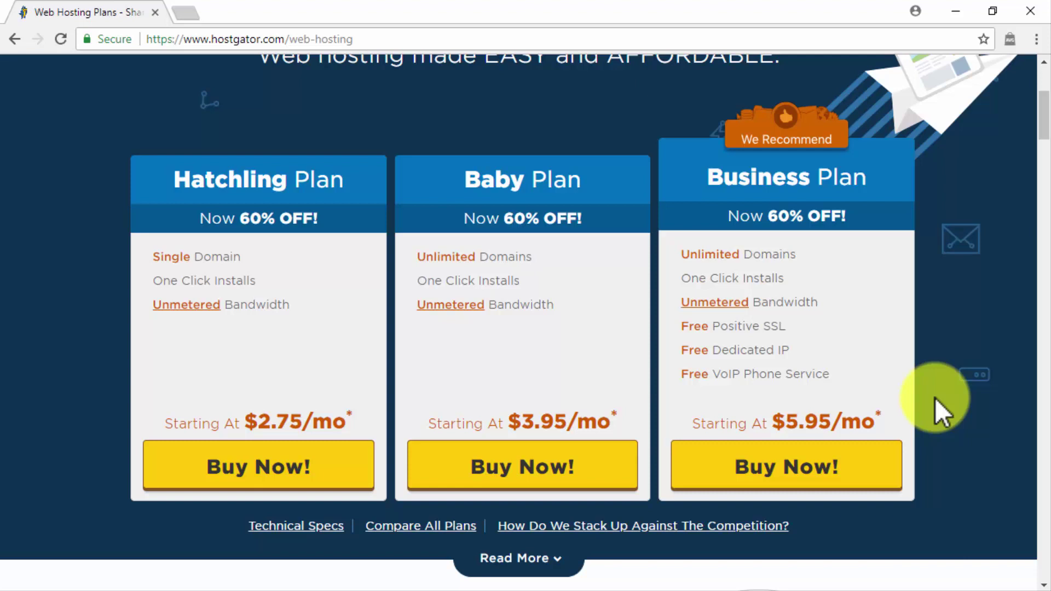
click(849, 460)
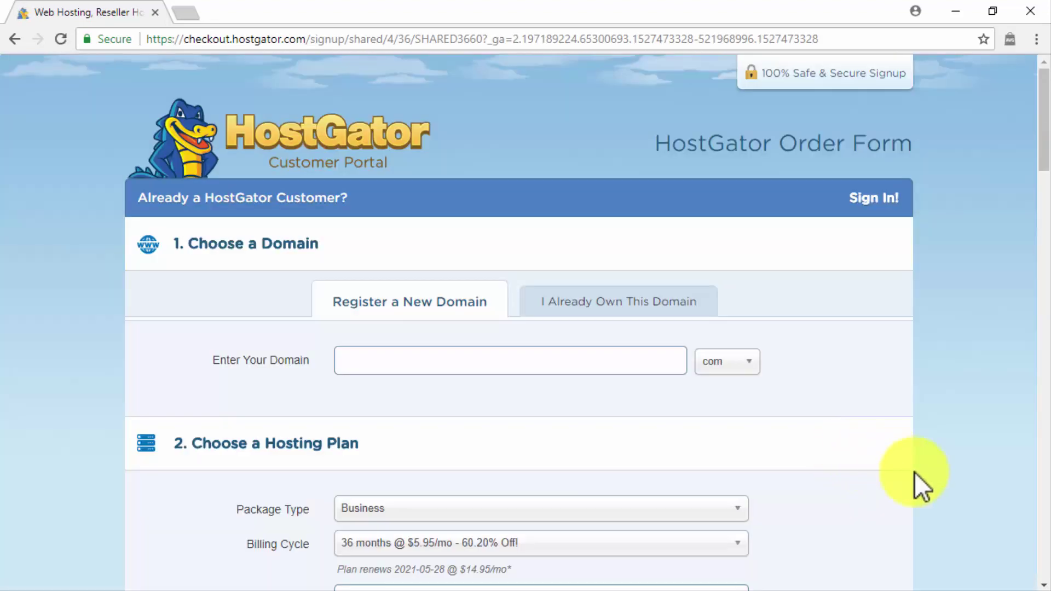
click(1044, 581)
scroll(1046, 583, down, 13)
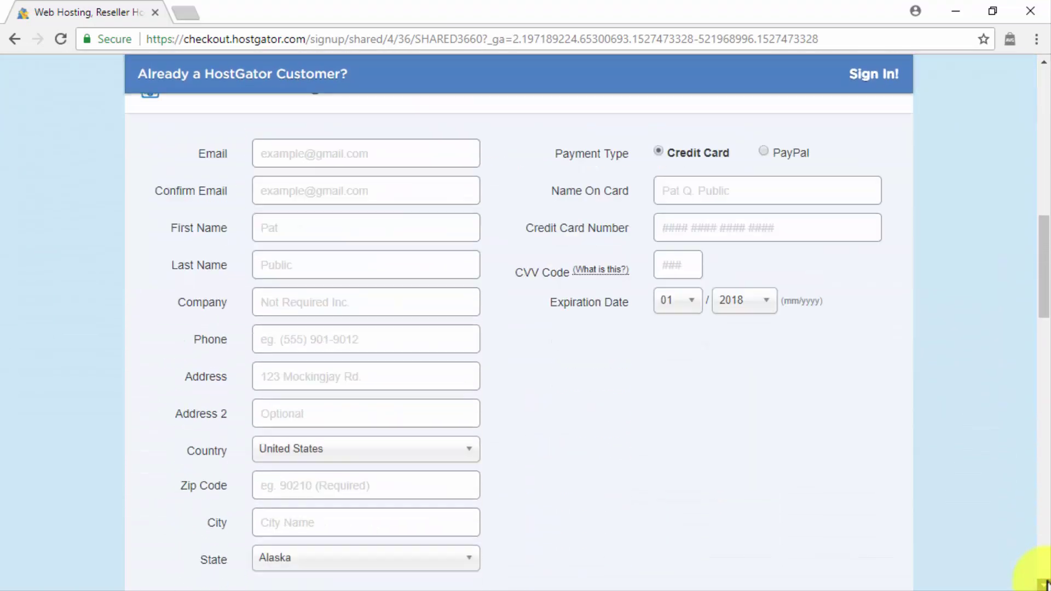
scroll(1046, 584, down, 20)
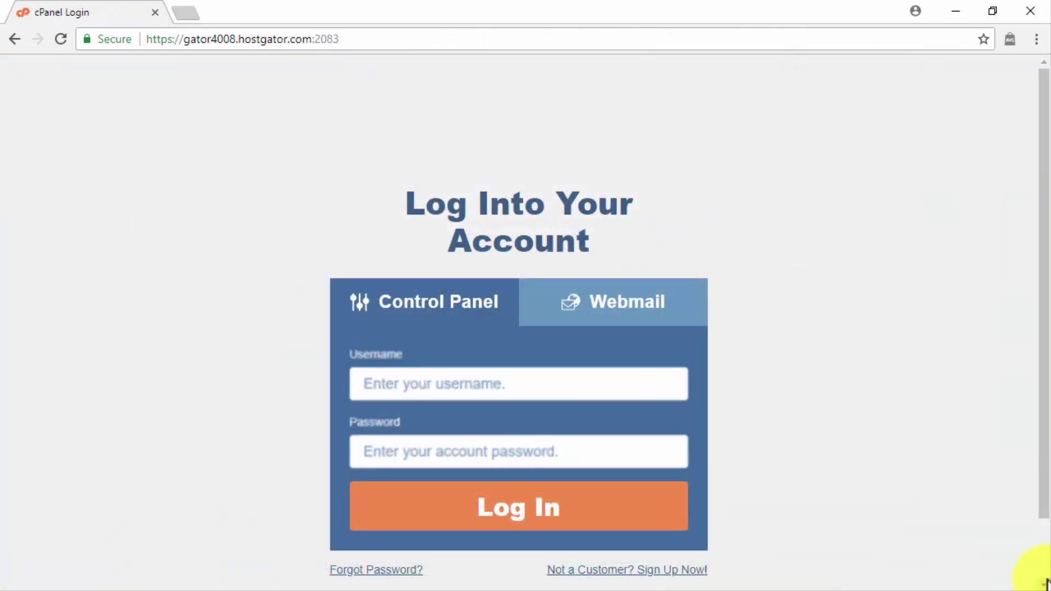
Step: Log into HostGator cPanel with the account password
click(637, 456)
key(ctrl+v)
click(607, 508)
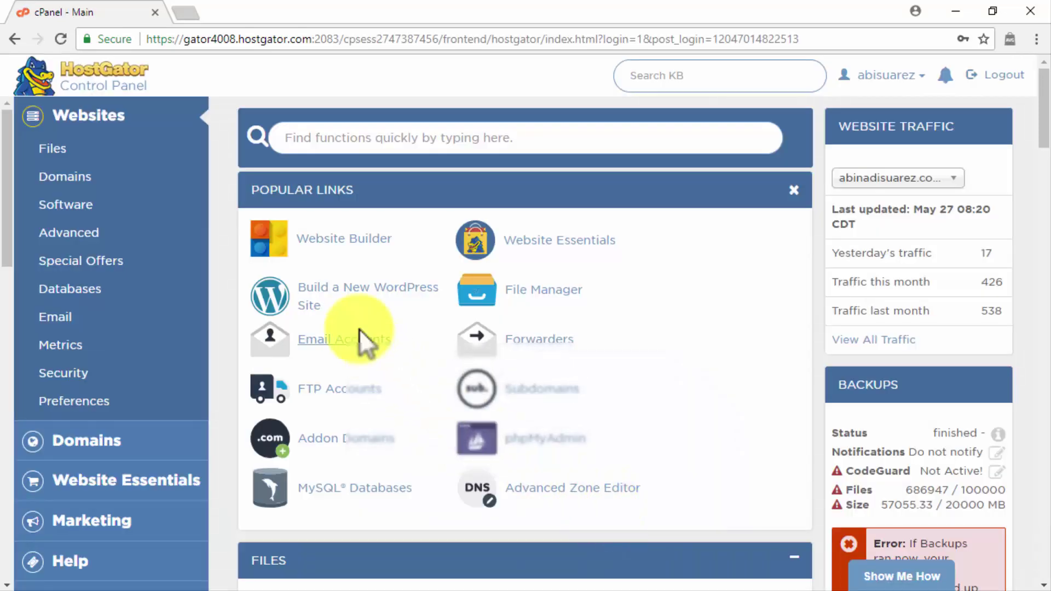
Step: Build a new WordPress site on the chosen domain and installation directory
click(347, 296)
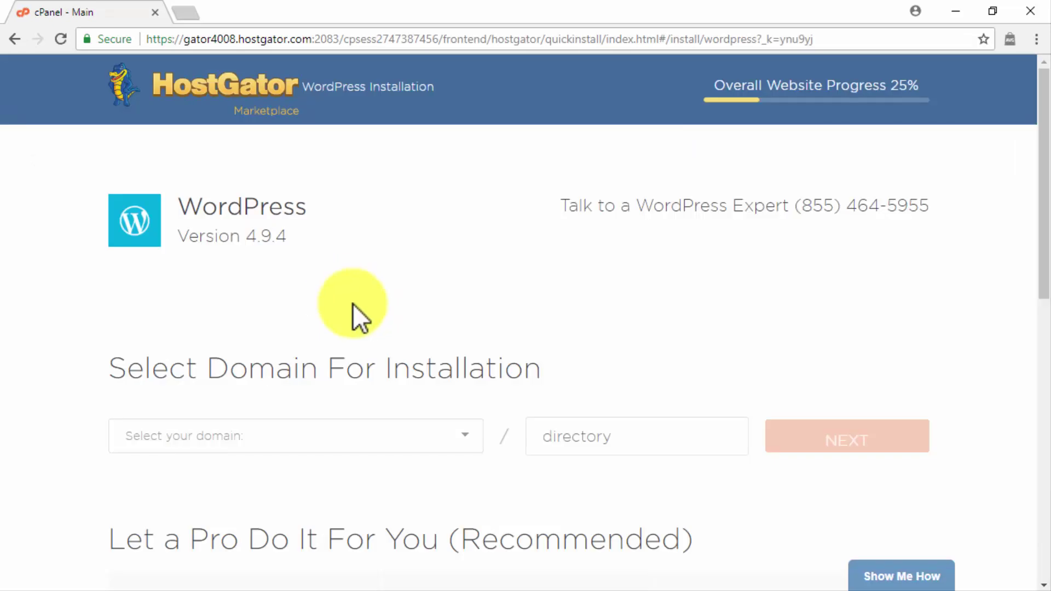
click(437, 446)
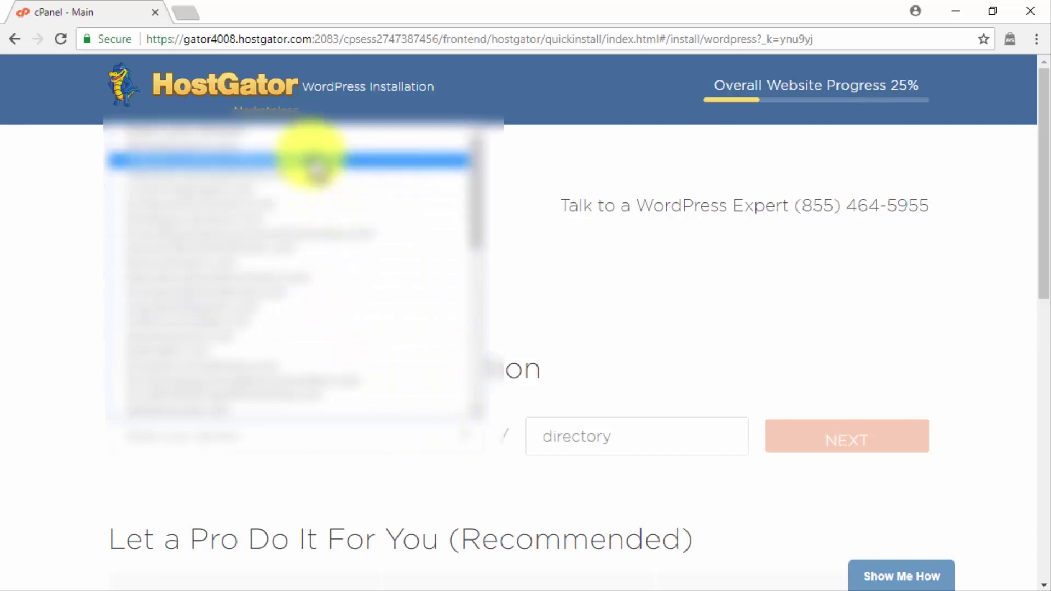
click(311, 154)
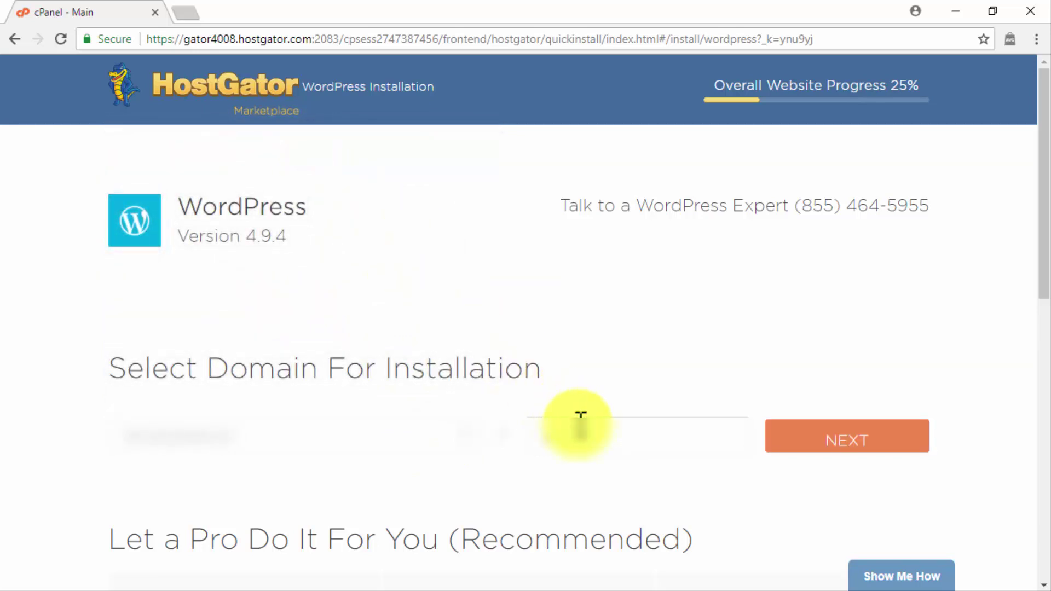
key(ctrl+v)
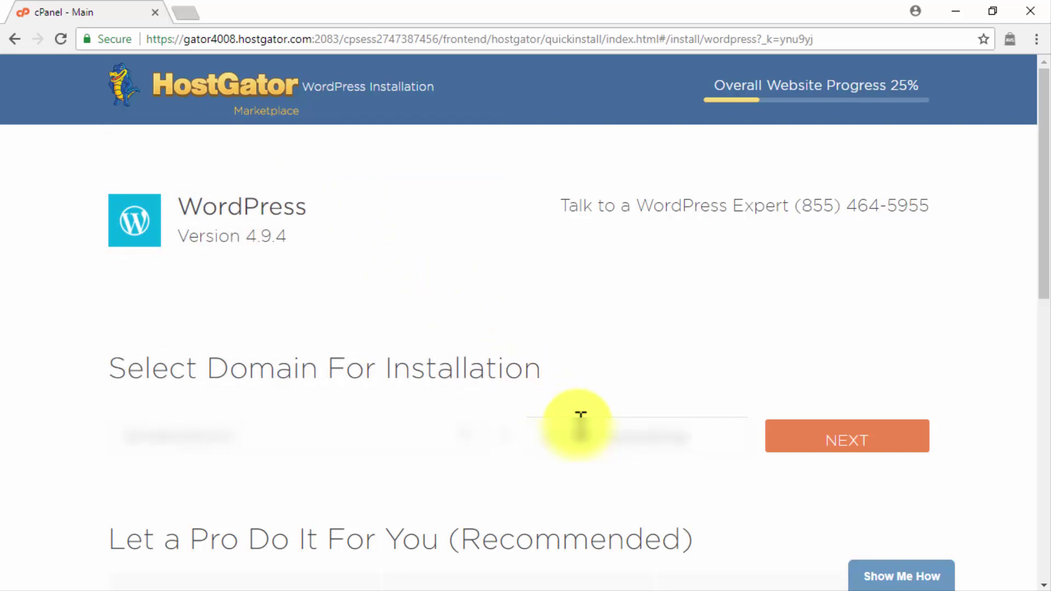
click(868, 439)
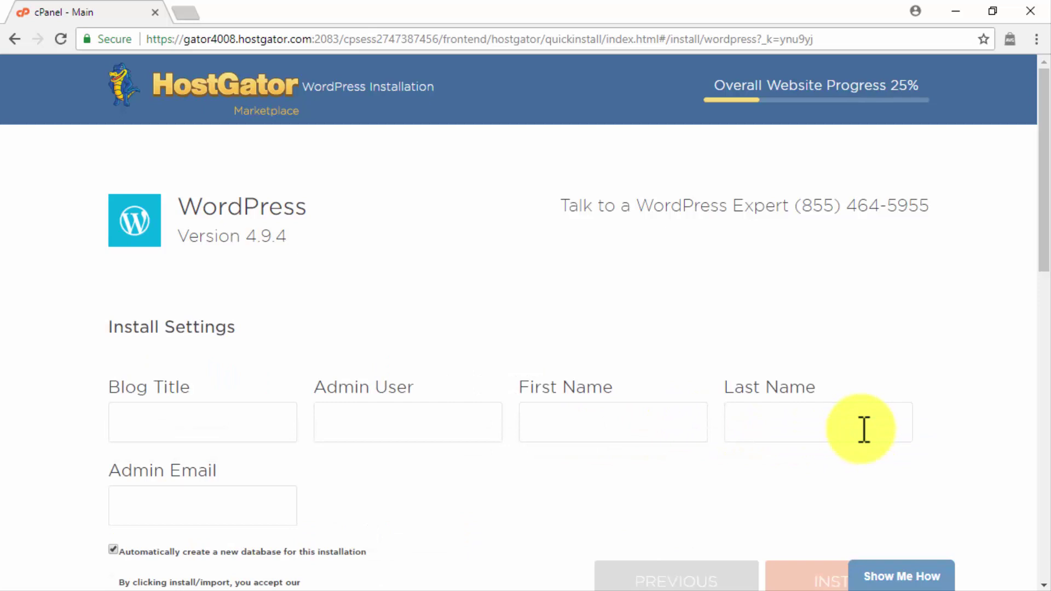
Step: Enter blog title 'Abi's Team Blog', the admin username, first and last name, e-mail, and accept the terms
click(274, 427)
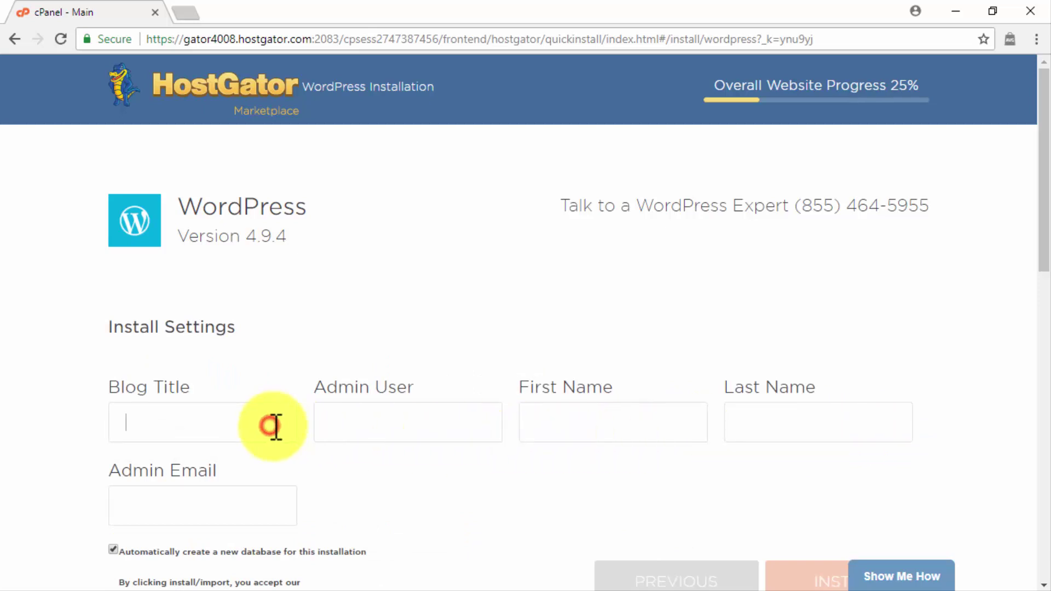
text(Abi's Team Blog)
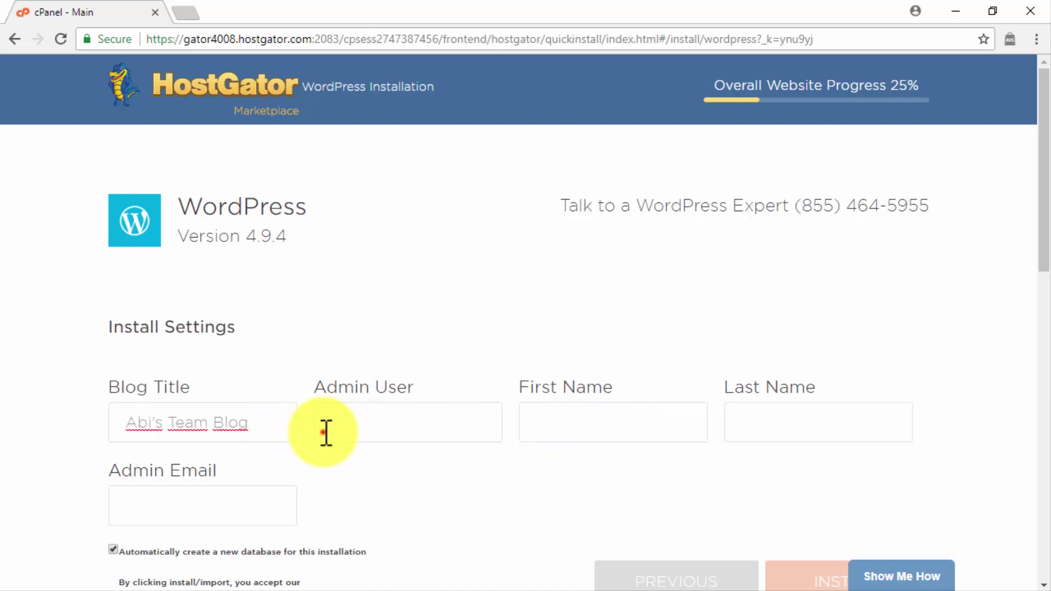
click(326, 433)
text(jamieas)
click(555, 419)
click(756, 415)
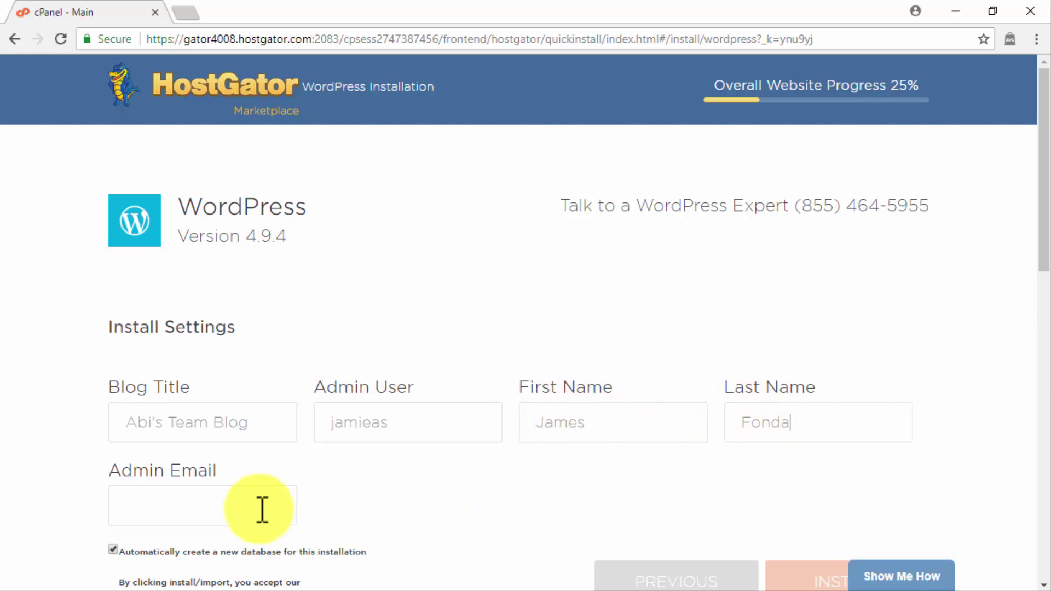
click(258, 507)
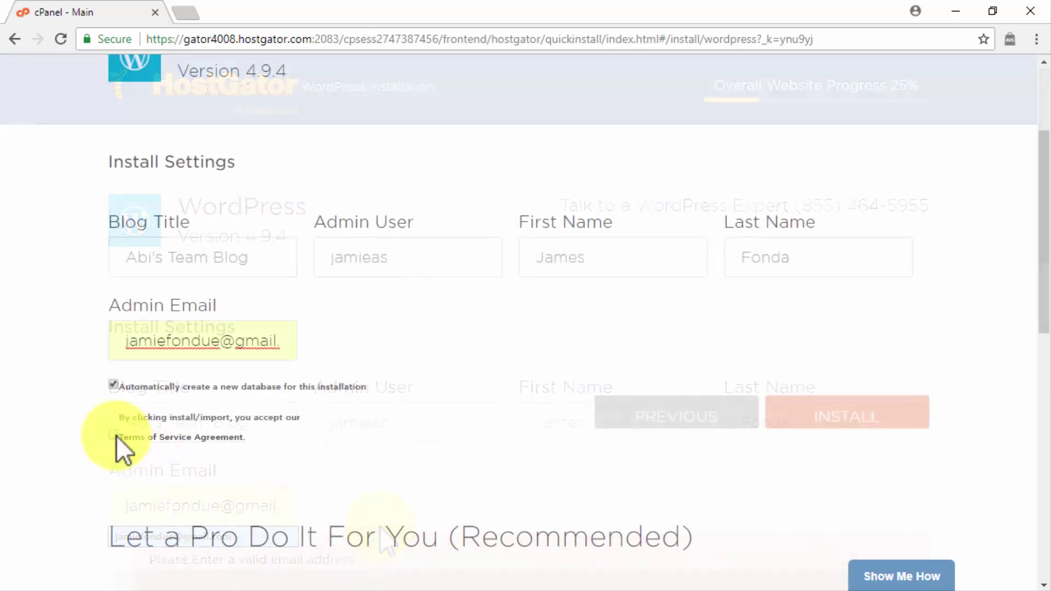
click(114, 435)
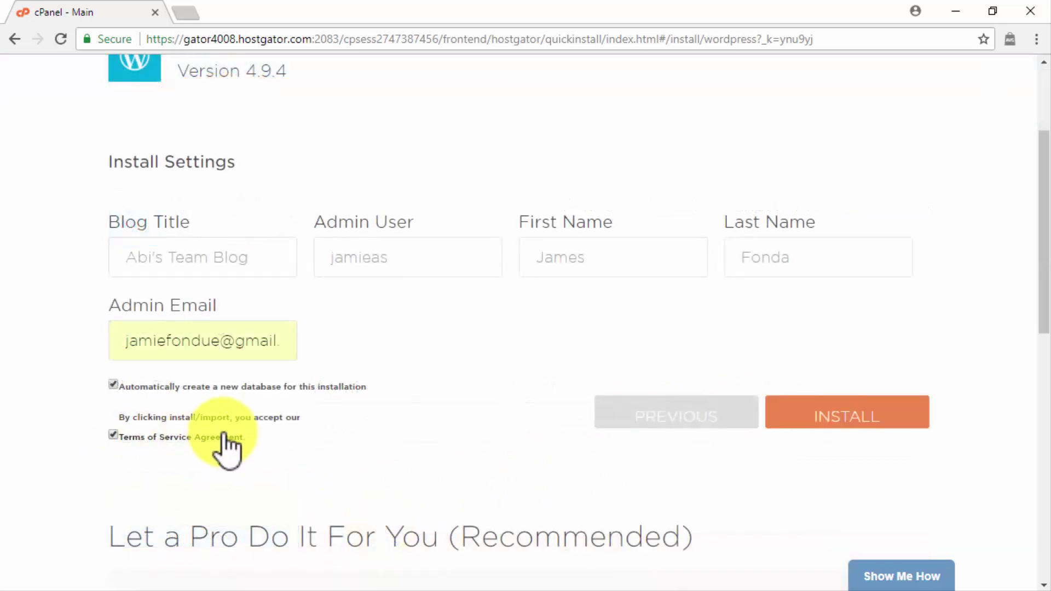
Step: Install WordPress, copy the generated username and password, and go to the login page
click(852, 416)
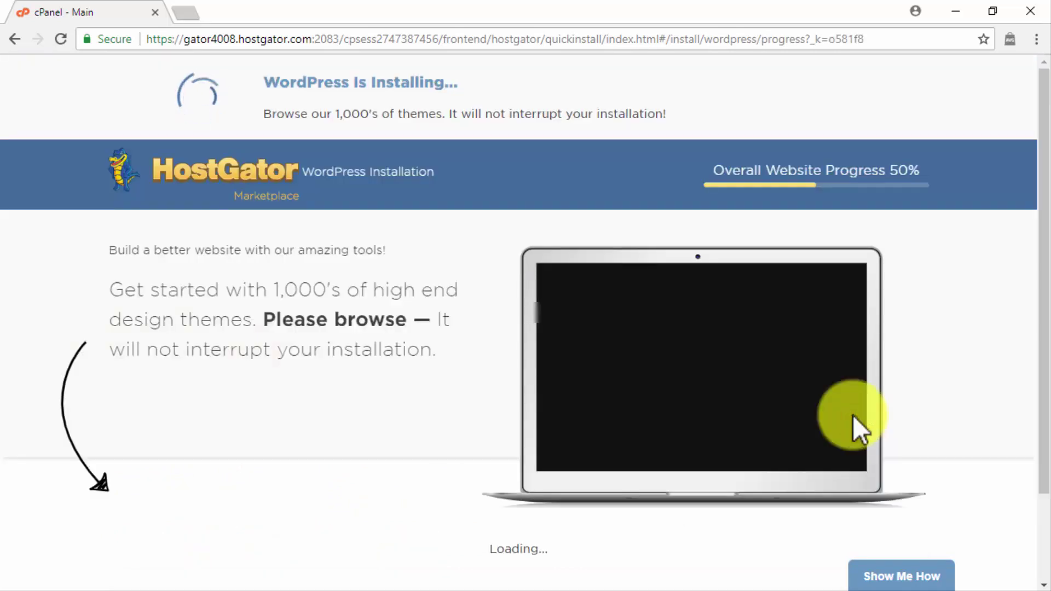
drag(711, 349, 516, 340)
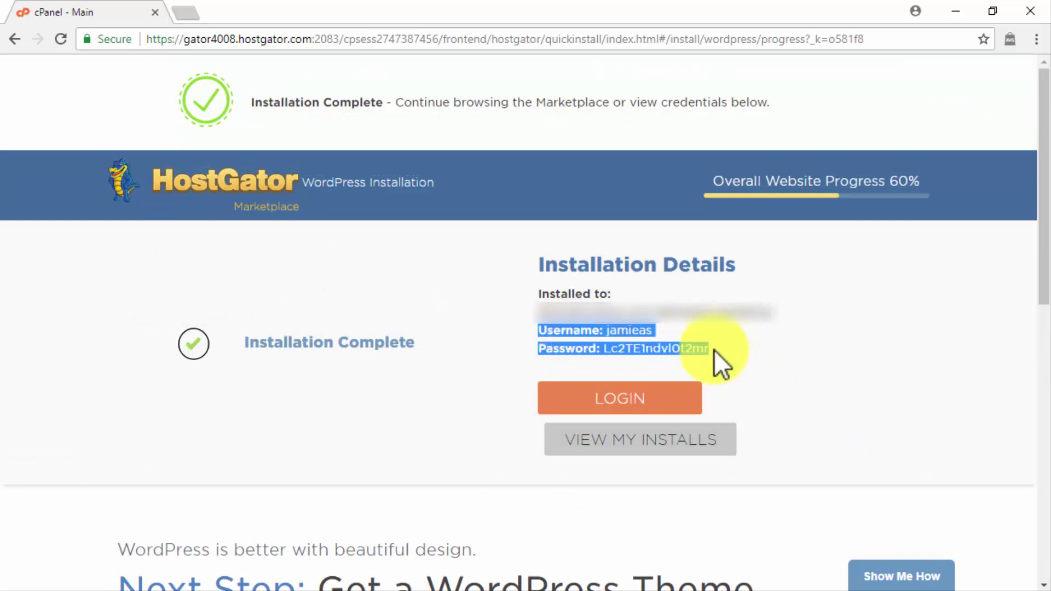
click(645, 409)
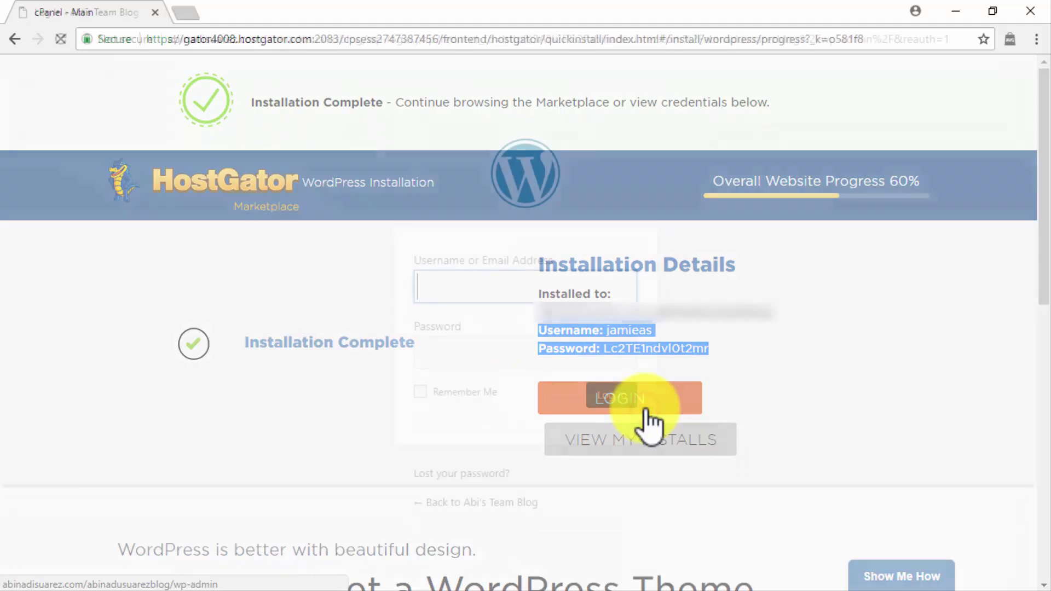
Step: Sign into the WordPress dashboard with the new credentials, keeping Remember Me ticked
text(jamieas)
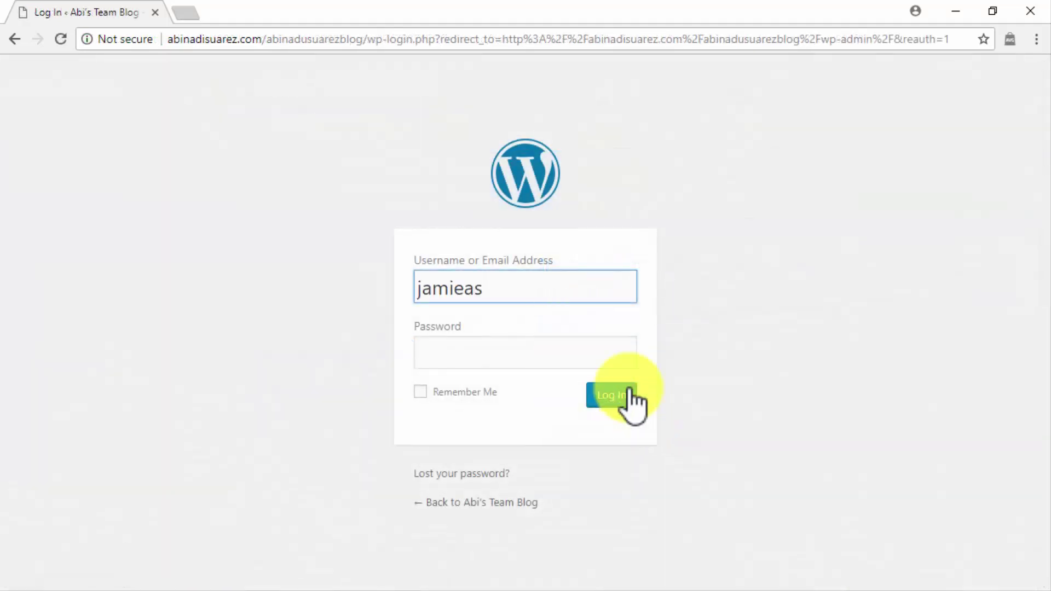
click(604, 355)
key(ctrl+v)
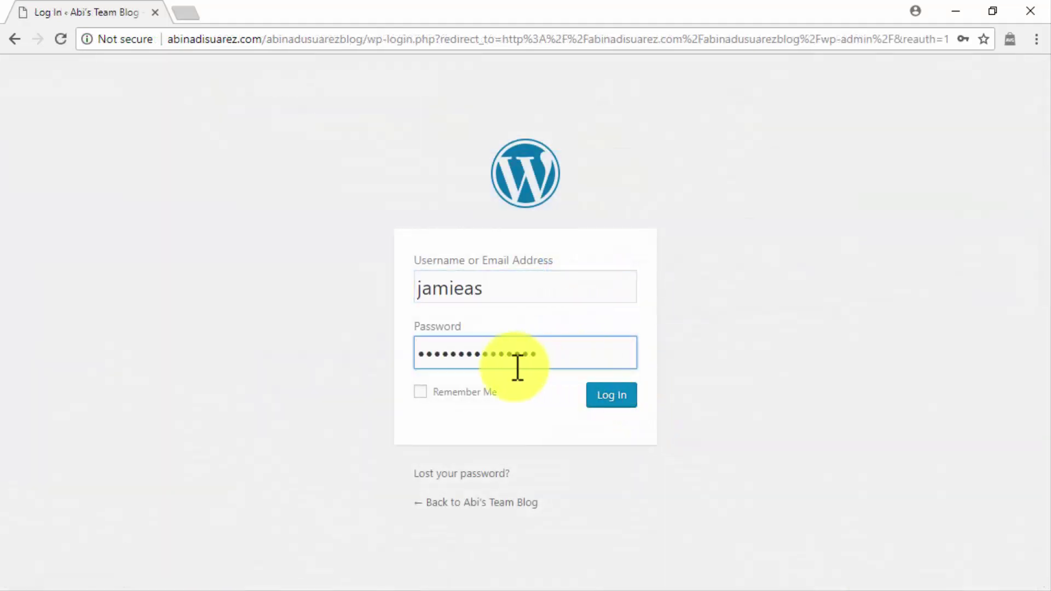
click(429, 392)
click(601, 399)
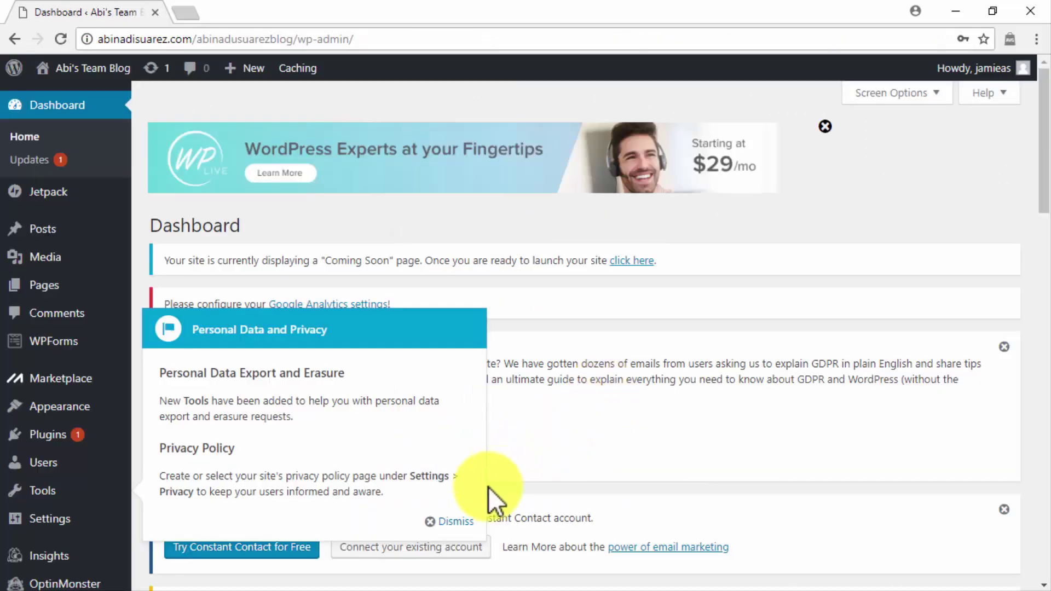
Step: Dismiss the Personal Data and Privacy tip and launch the site out of Coming Soon mode
click(448, 522)
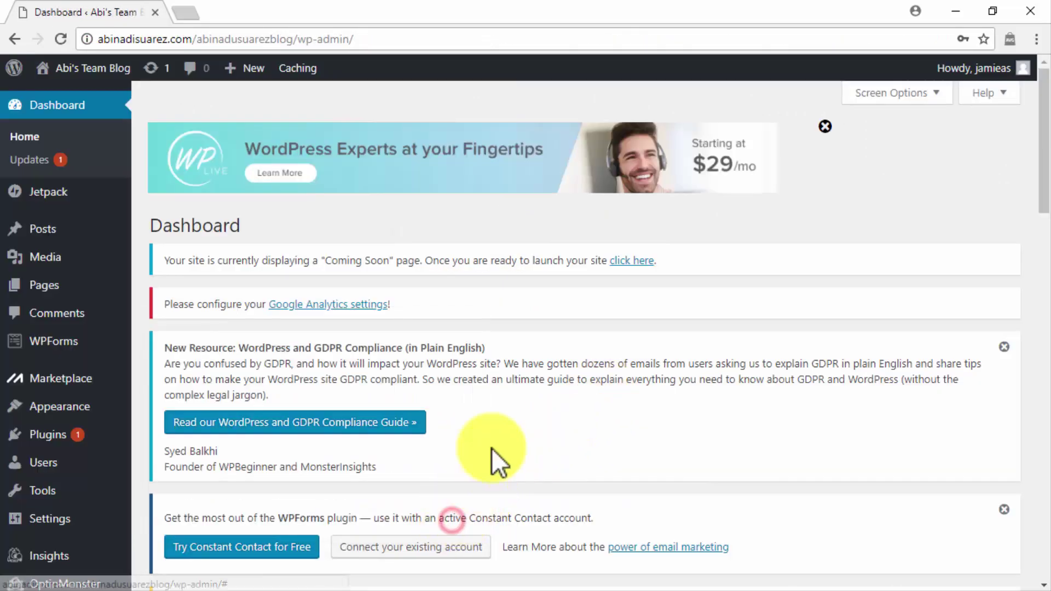
click(633, 261)
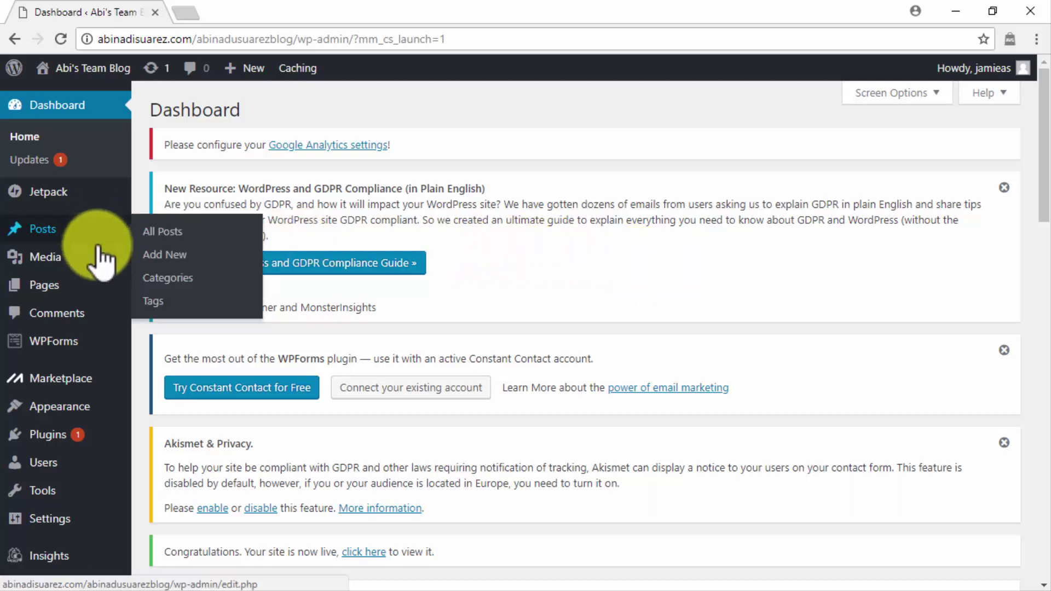
Step: Create a page titled 'About' with its welcome text and publish it
mouse_move(103, 290)
click(164, 309)
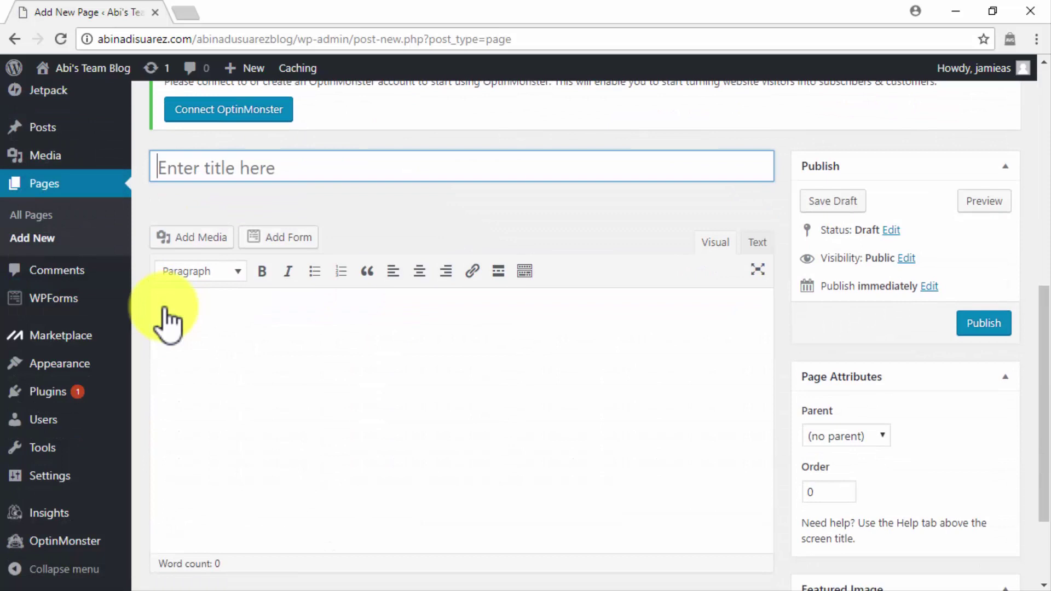
text(About)
click(178, 313)
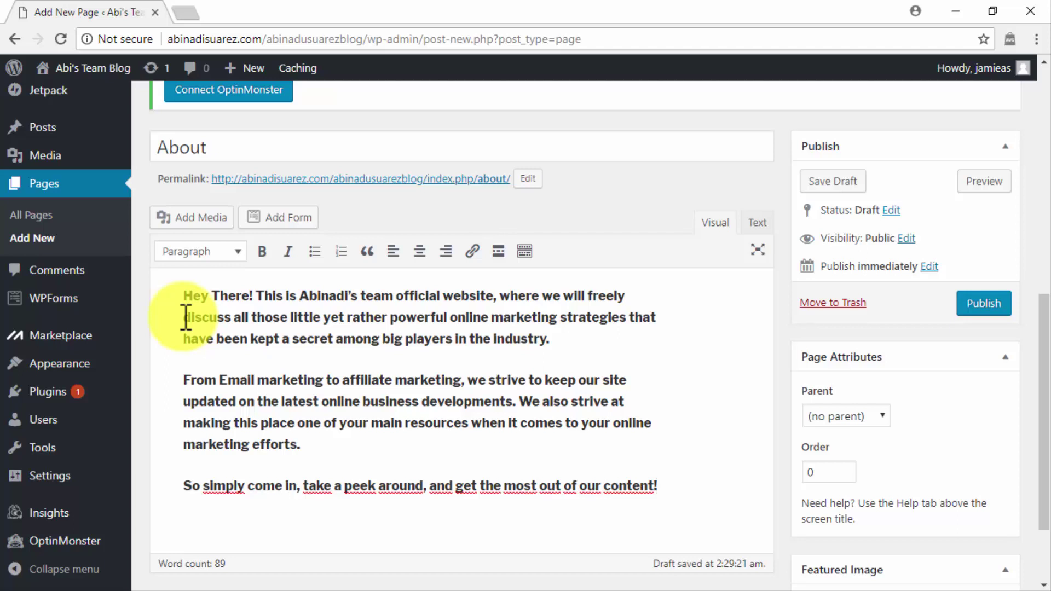
click(983, 307)
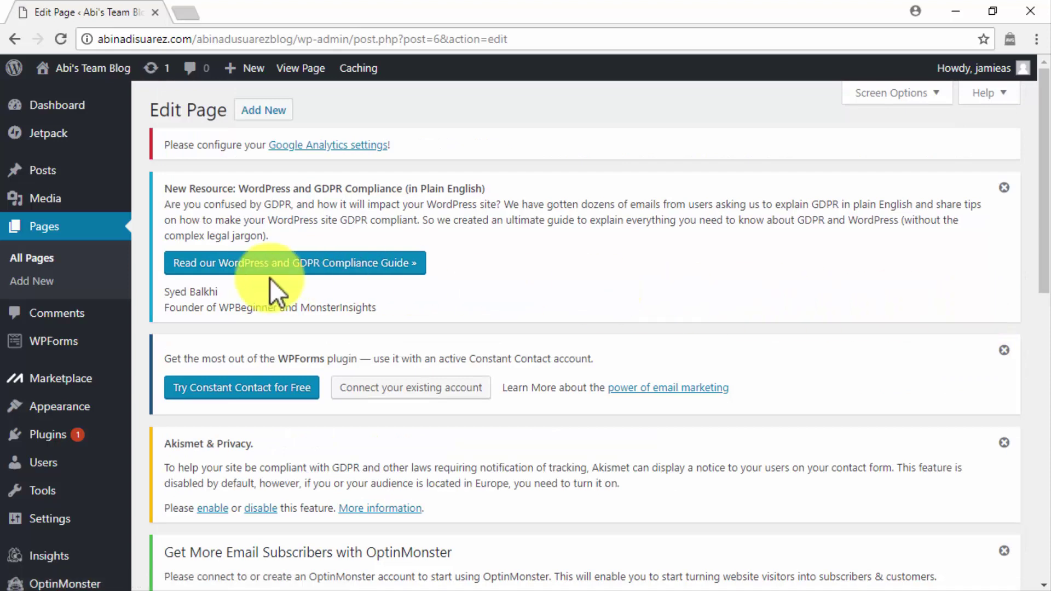
Step: Create a new page titled 'Contact' and paste in the inquiry message
click(64, 282)
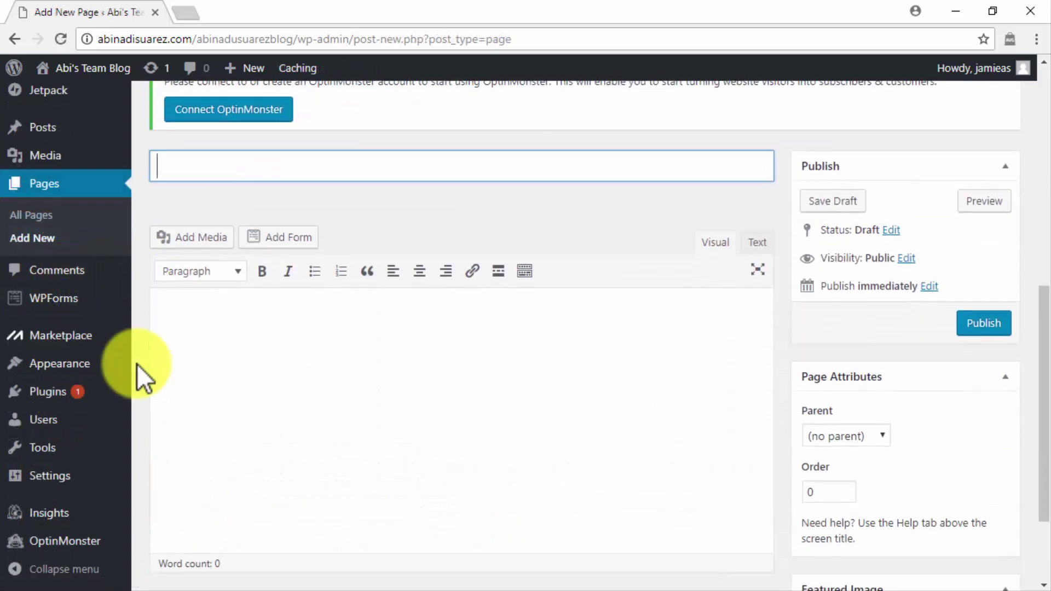
text(Contact)
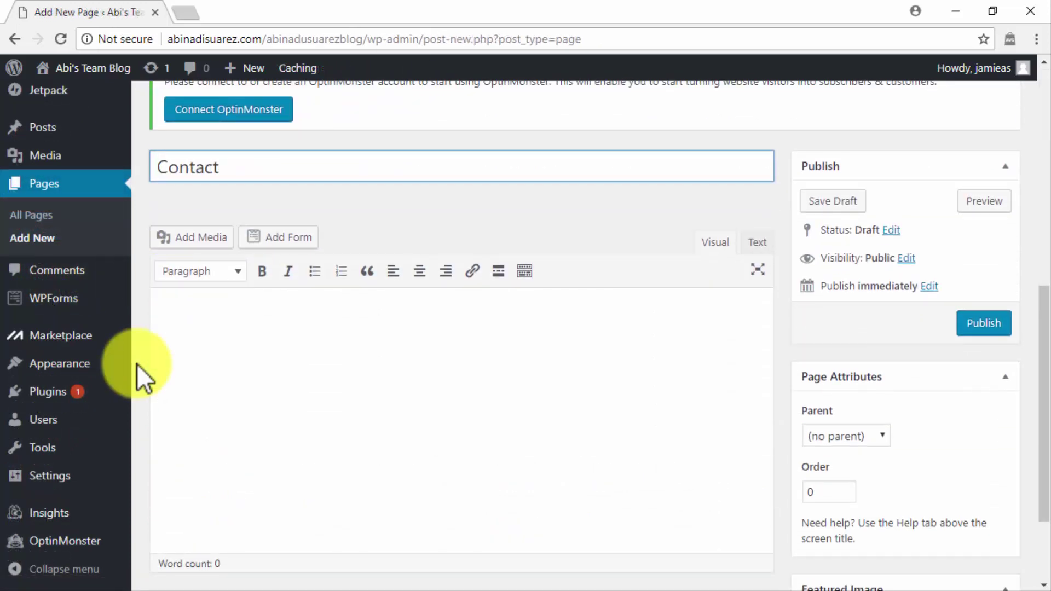
click(186, 358)
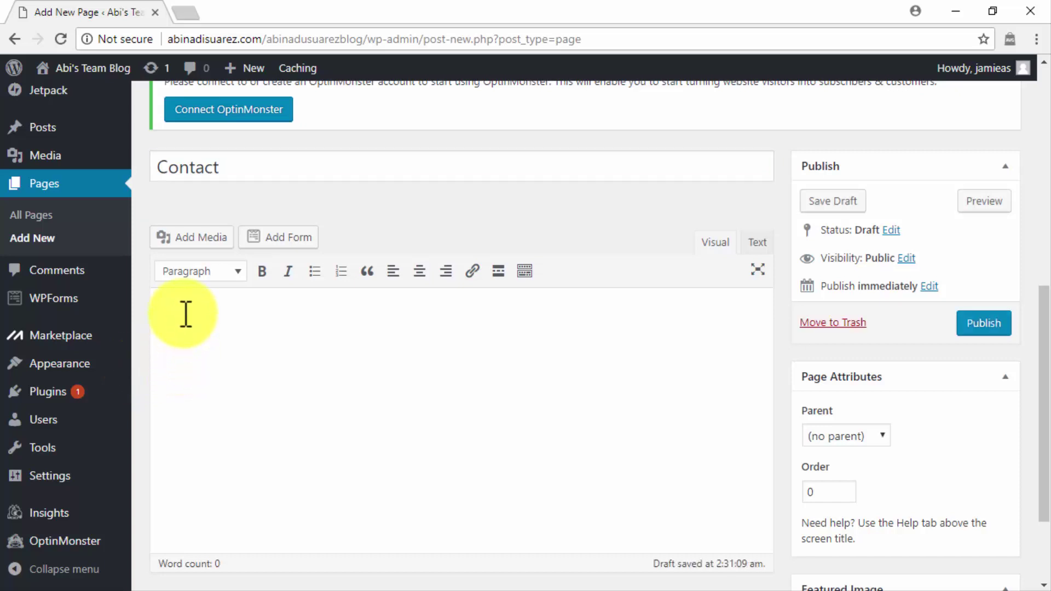
key(ctrl+v)
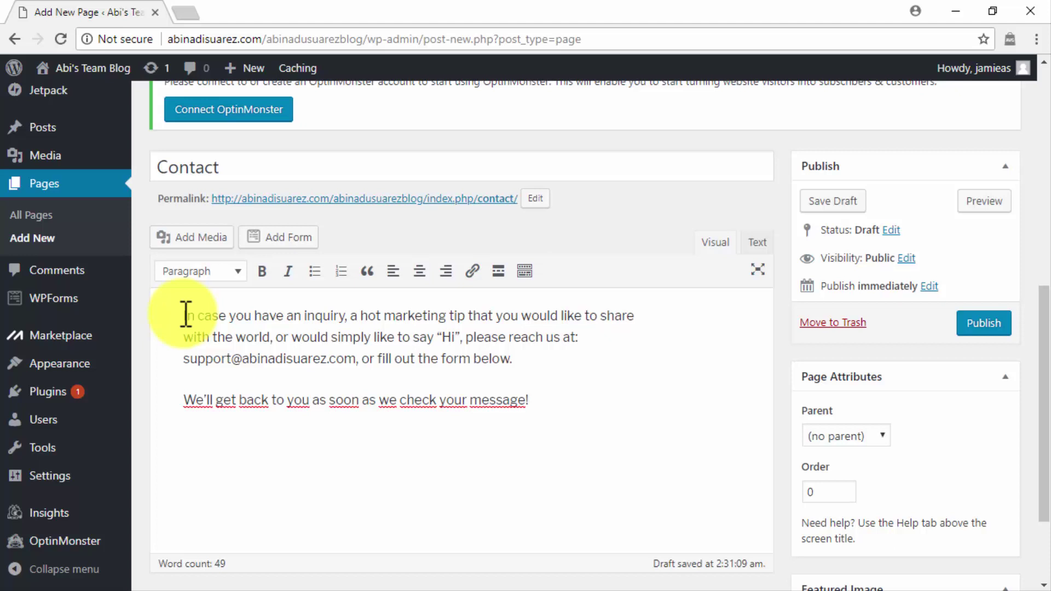
Step: Embed the Simple Contact Form below the message and publish the Contact page
click(283, 237)
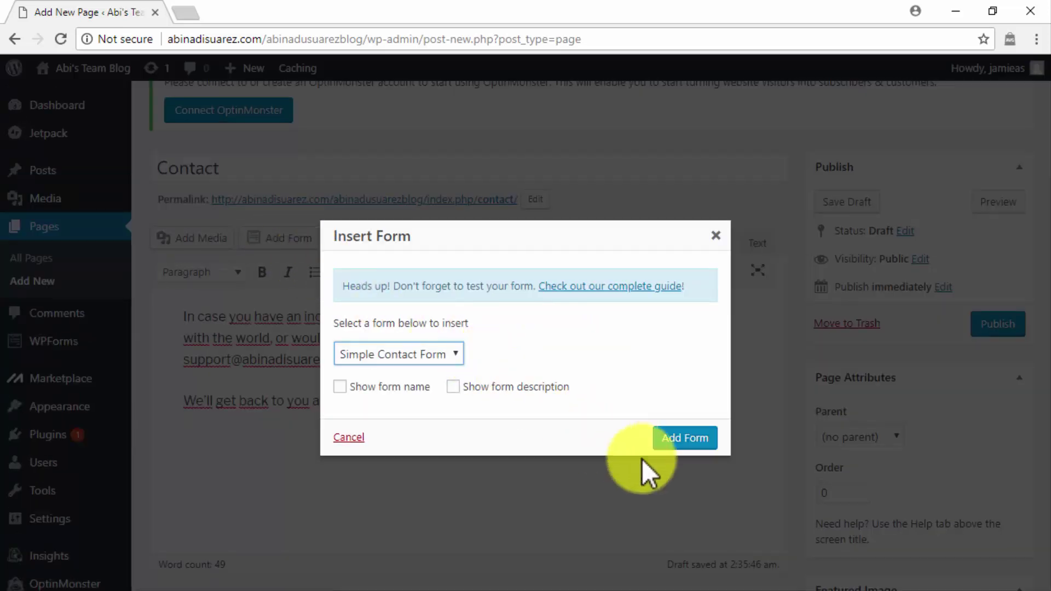
click(682, 441)
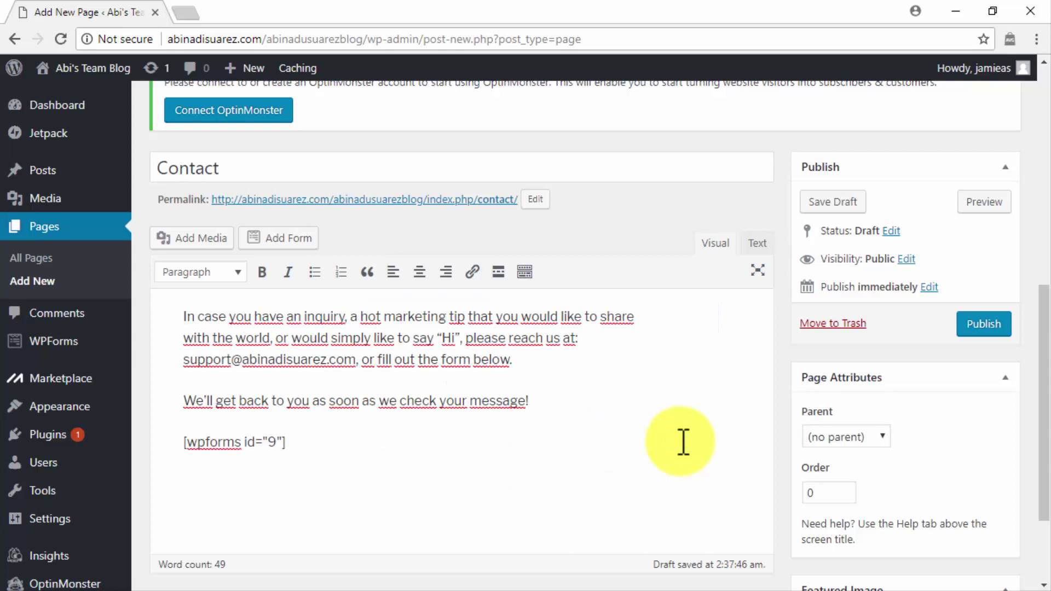
click(973, 327)
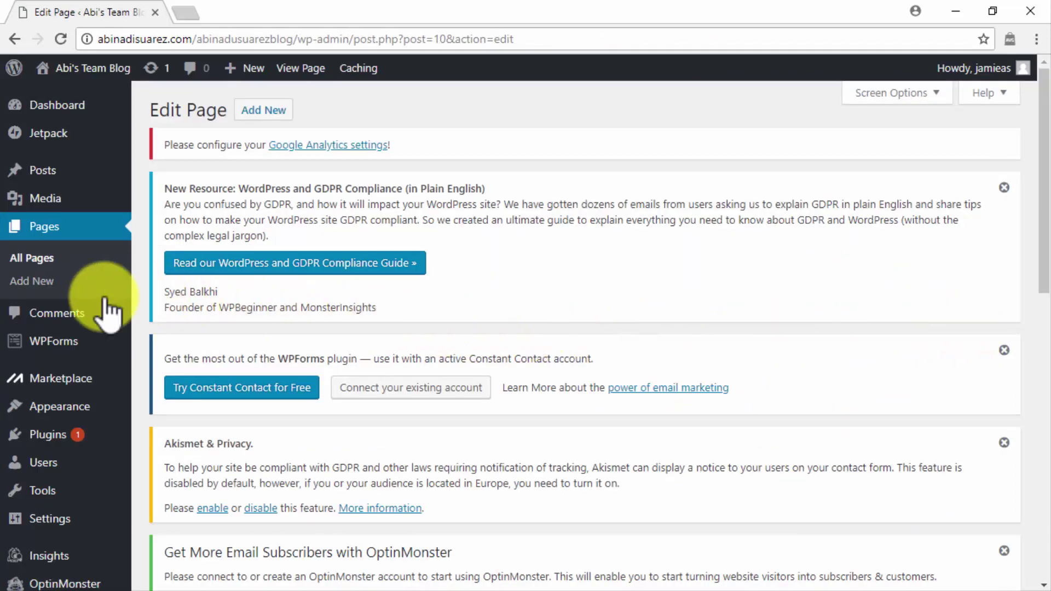
Step: Add a new page titled 'Privacy Policy' and place the cursor in its empty body
click(75, 287)
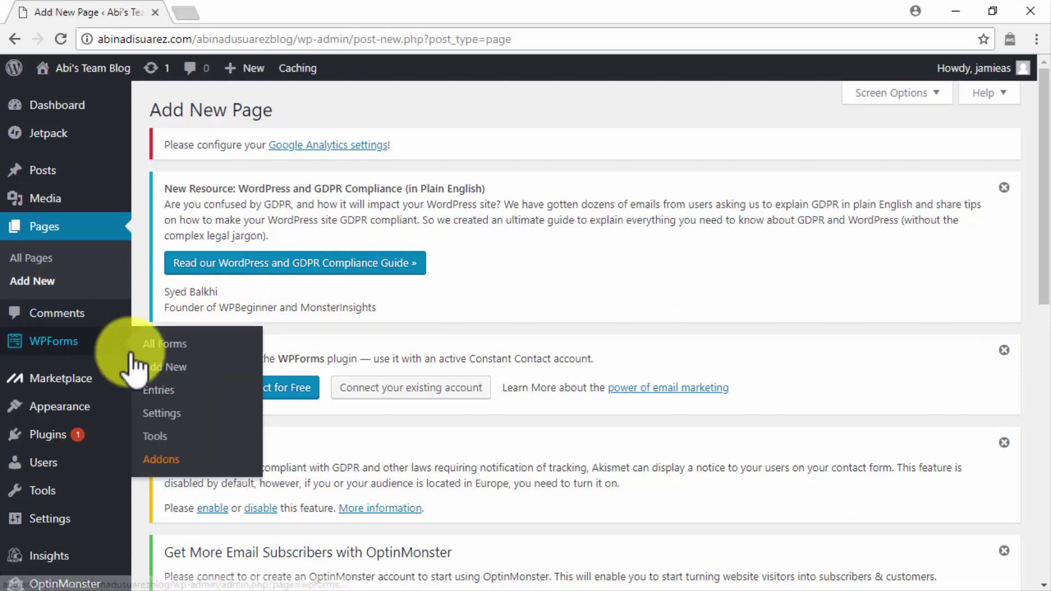
scroll(131, 361, down, 3)
mouse_move(133, 368)
scroll(133, 368, down, 3)
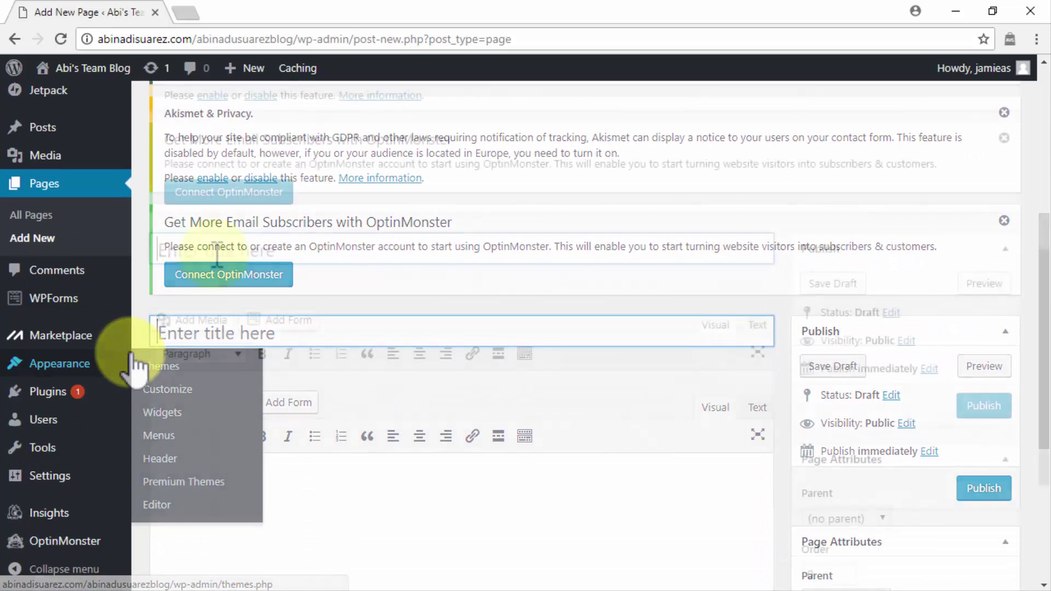
click(217, 254)
text(Privacy Policy)
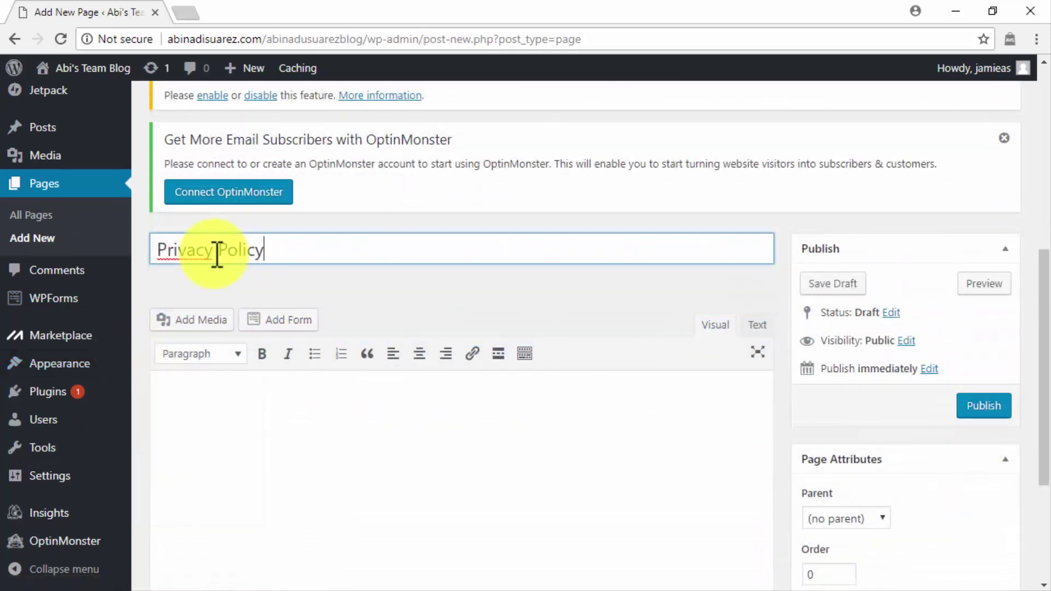
scroll(205, 400, down, 2)
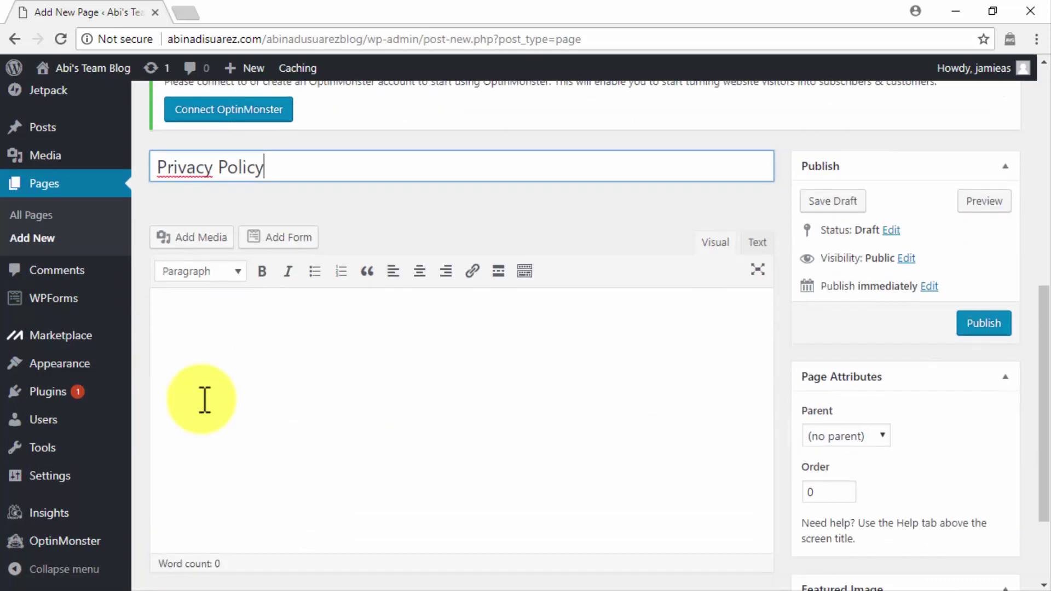
click(206, 322)
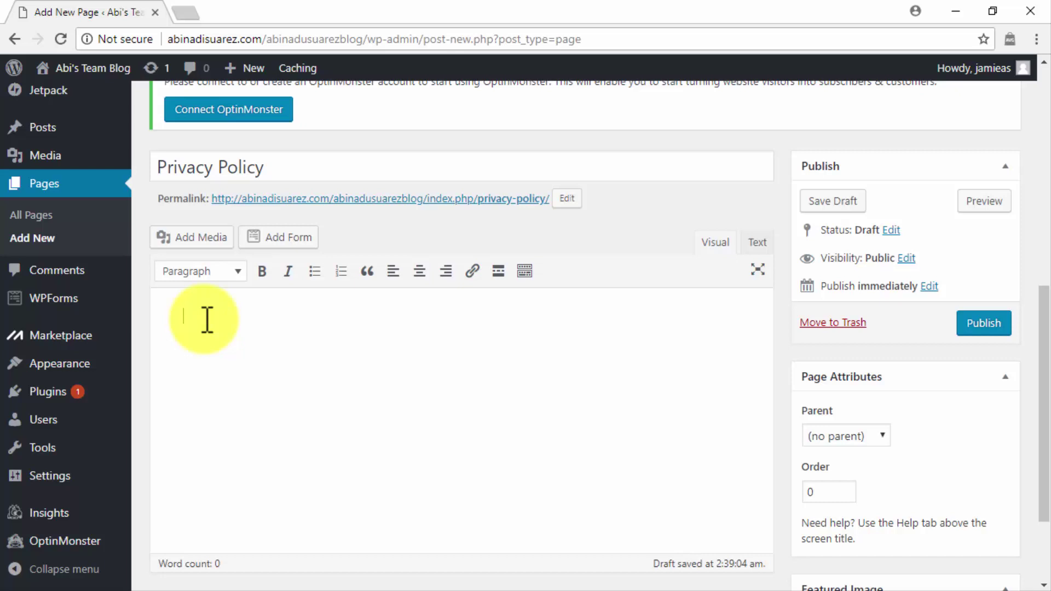
Step: Paste the privacy policy text on log files, cookies and advertising, review it, and publish the page
key(ctrl+v)
scroll(185, 323, up, 1)
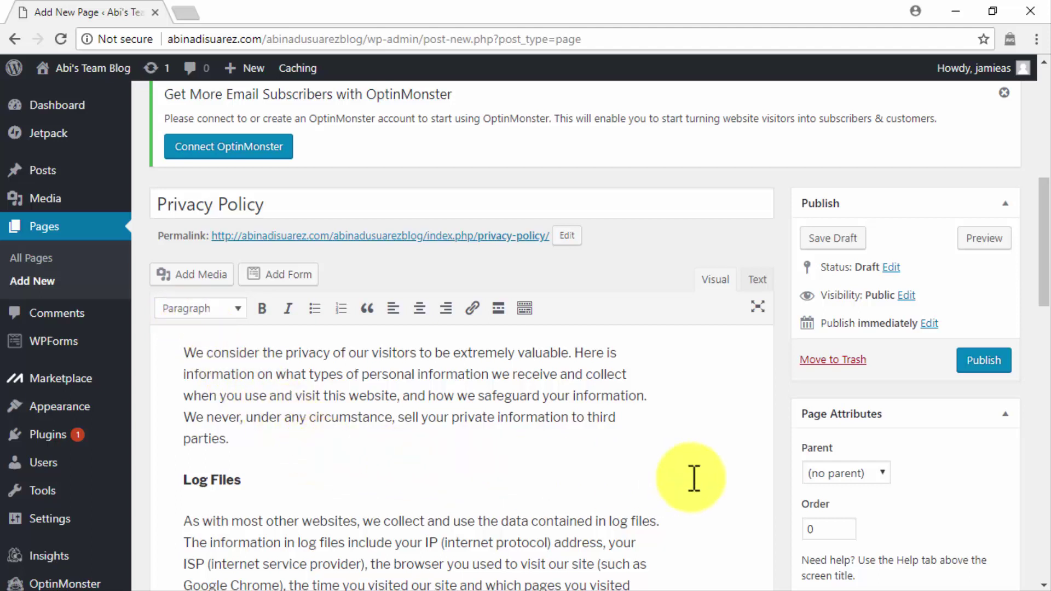
scroll(693, 478, down, 3)
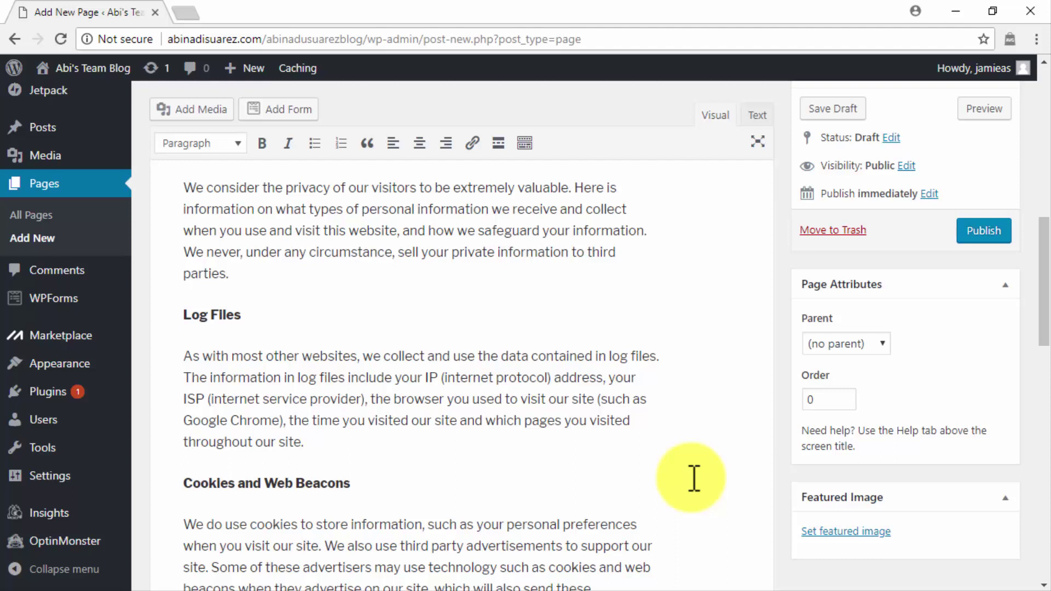
scroll(693, 478, down, 3)
scroll(694, 478, down, 2)
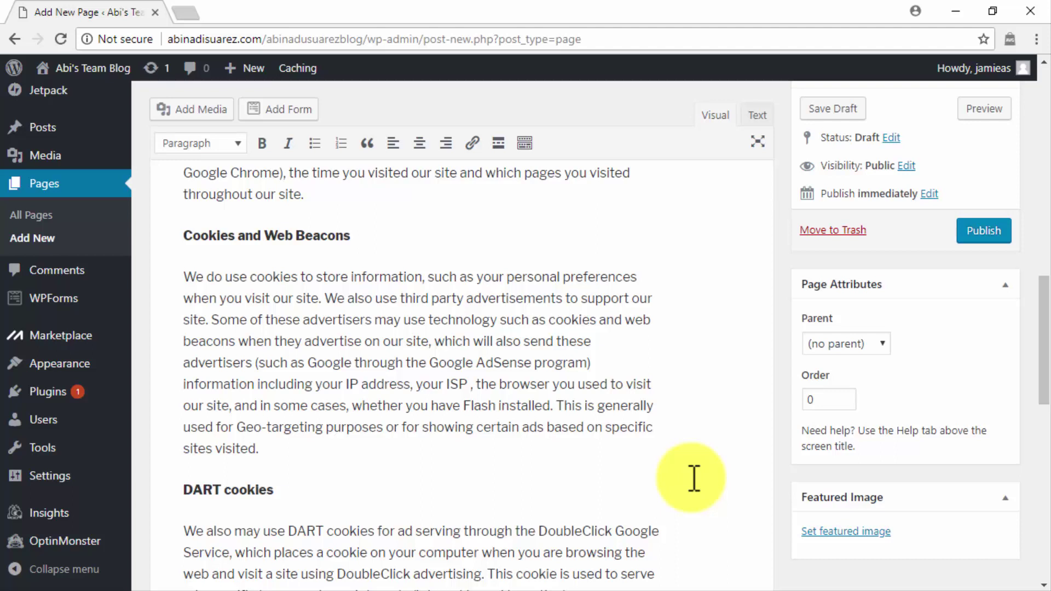
scroll(694, 477, down, 2)
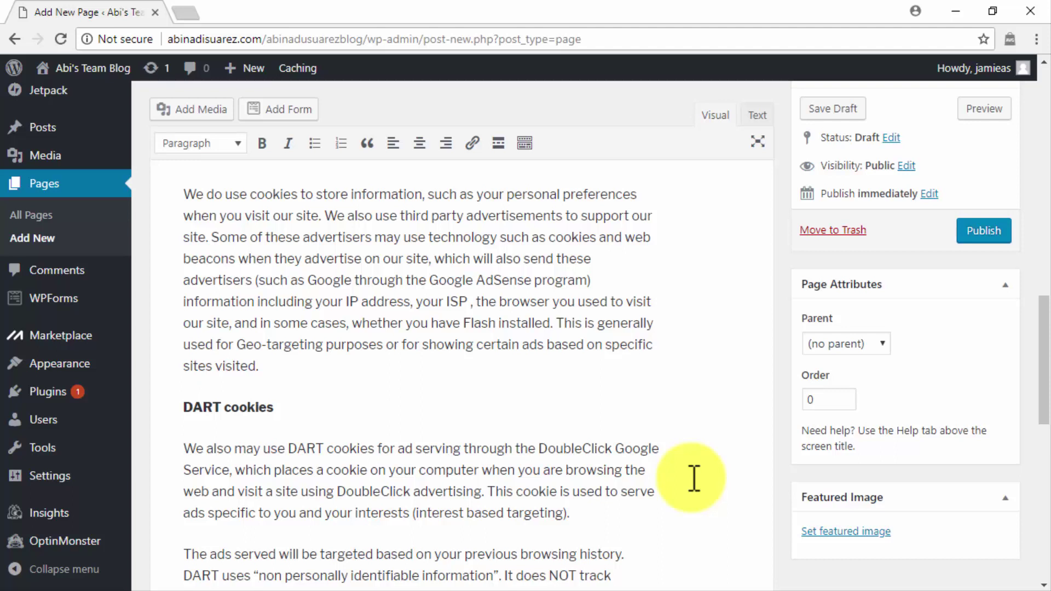
scroll(693, 478, down, 4)
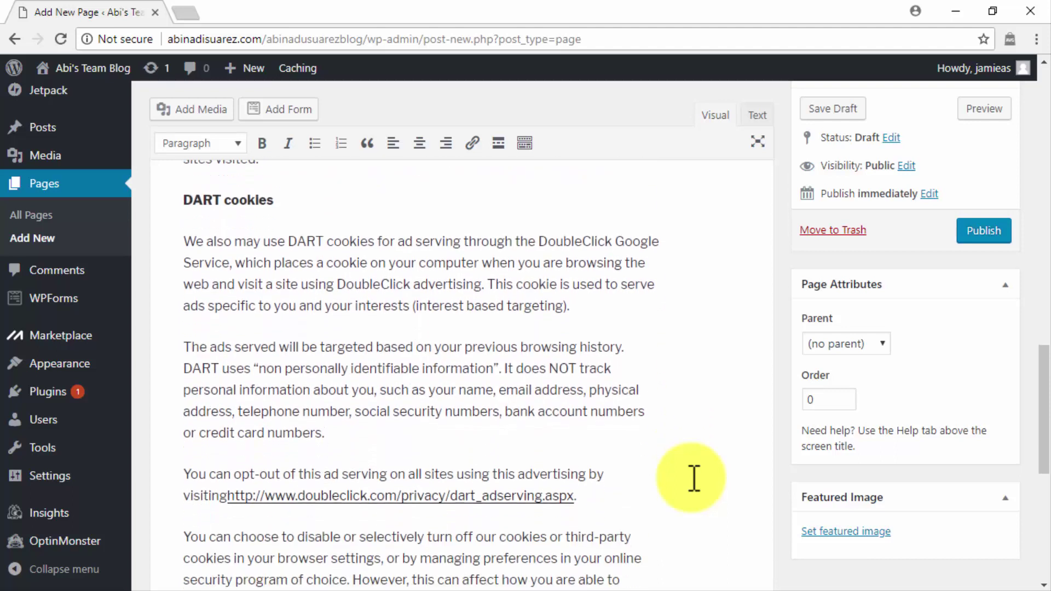
scroll(693, 478, down, 1)
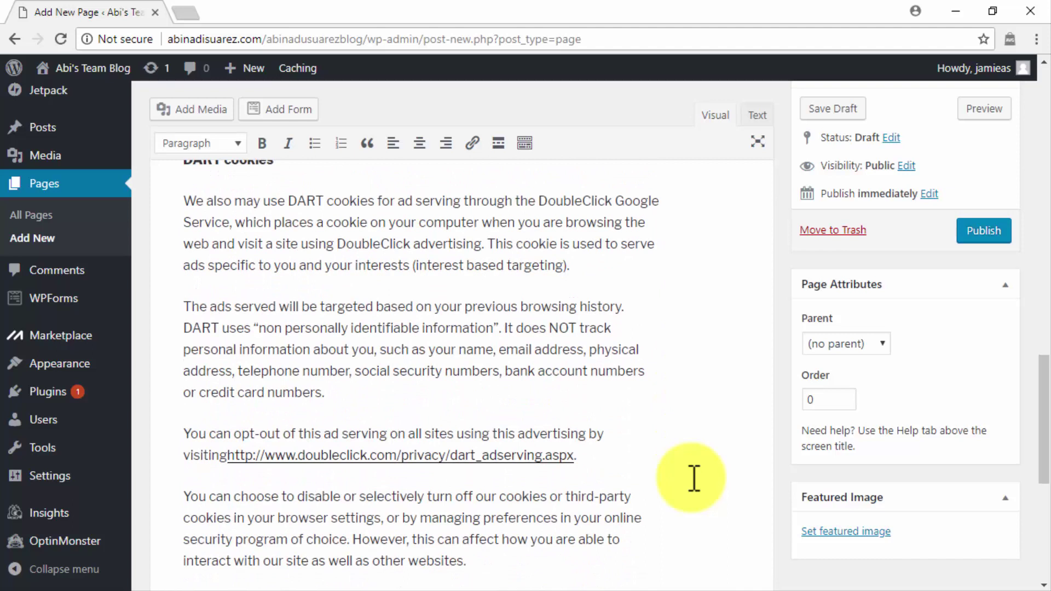
scroll(693, 478, down, 6)
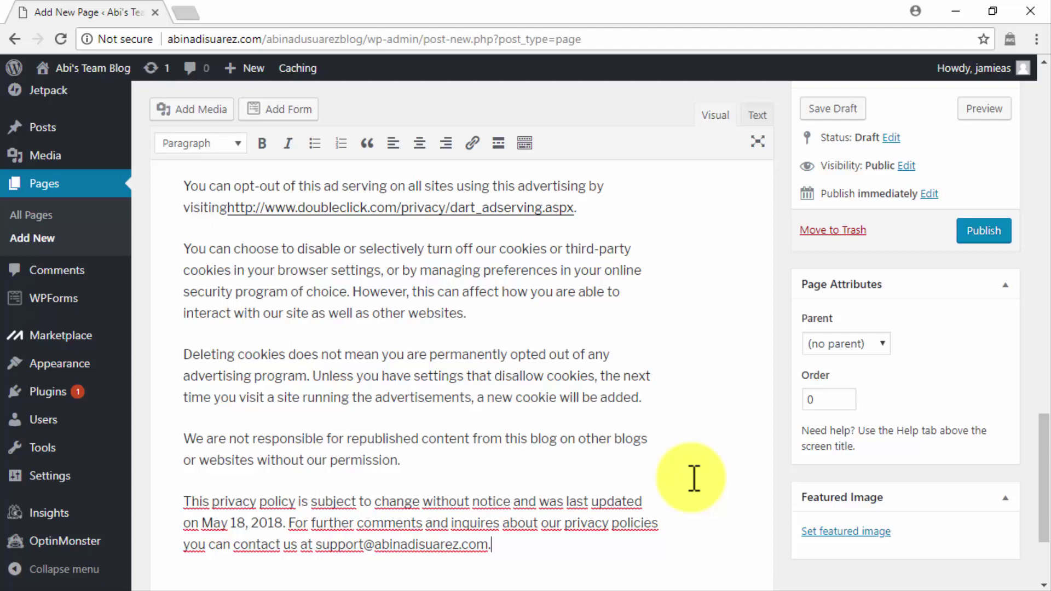
click(962, 229)
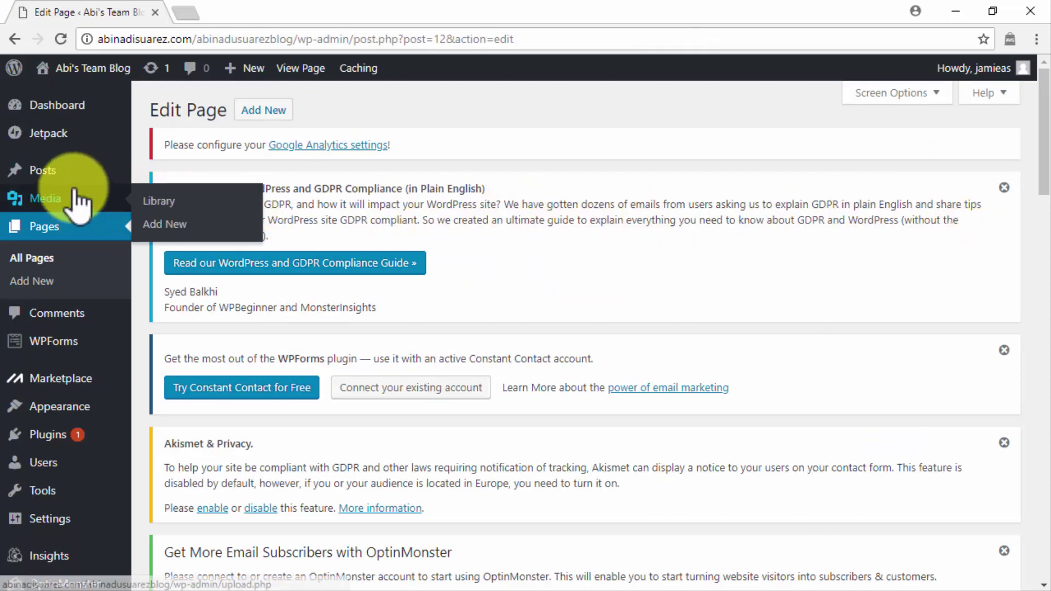
Step: Start a new post titled 'Viral Marketing Content. How Does It Work?'
mouse_move(65, 174)
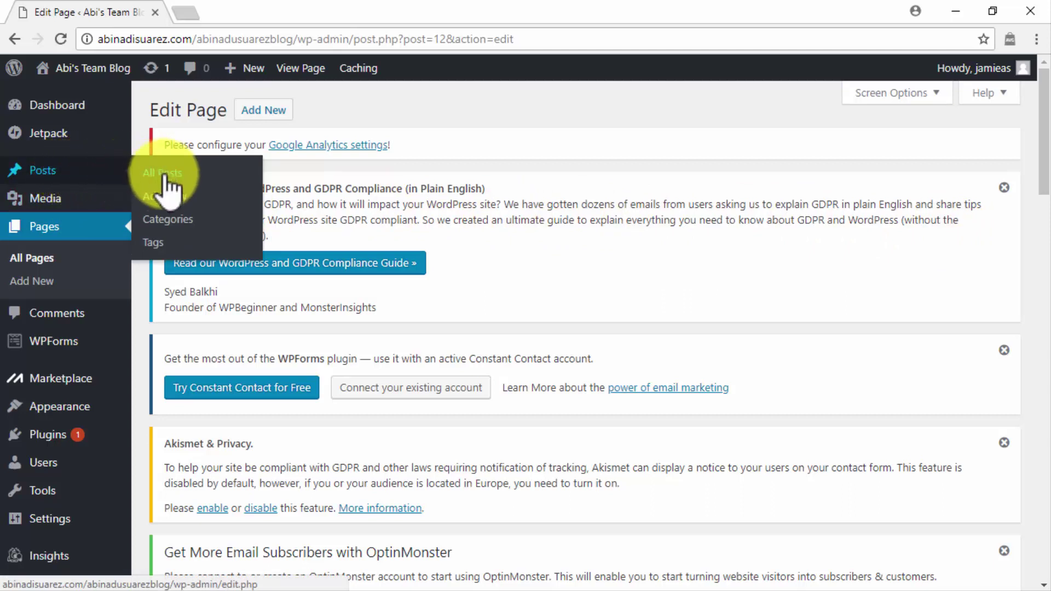
click(166, 202)
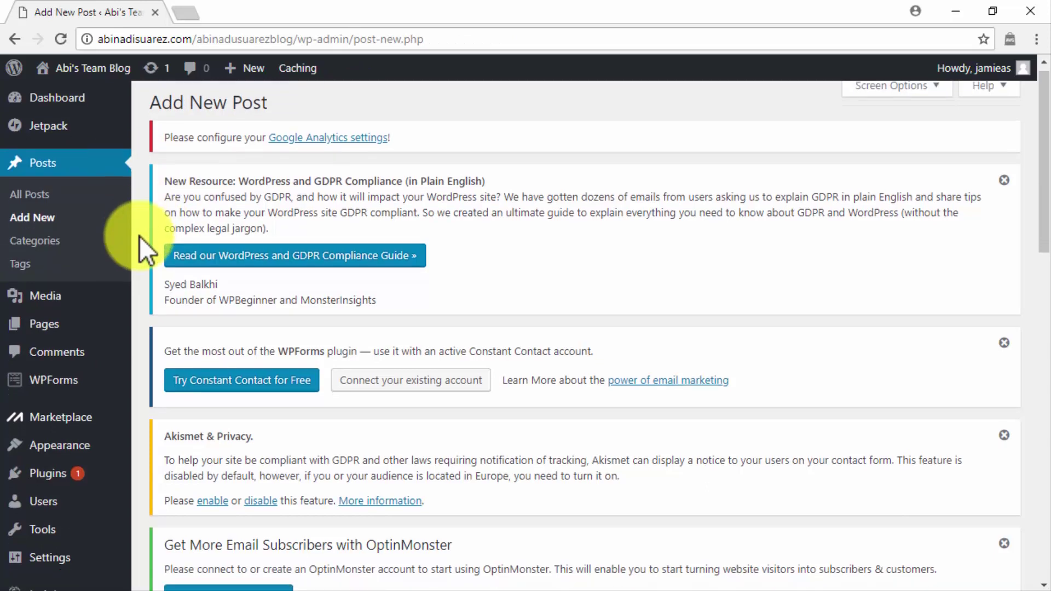
scroll(140, 249, down, 8)
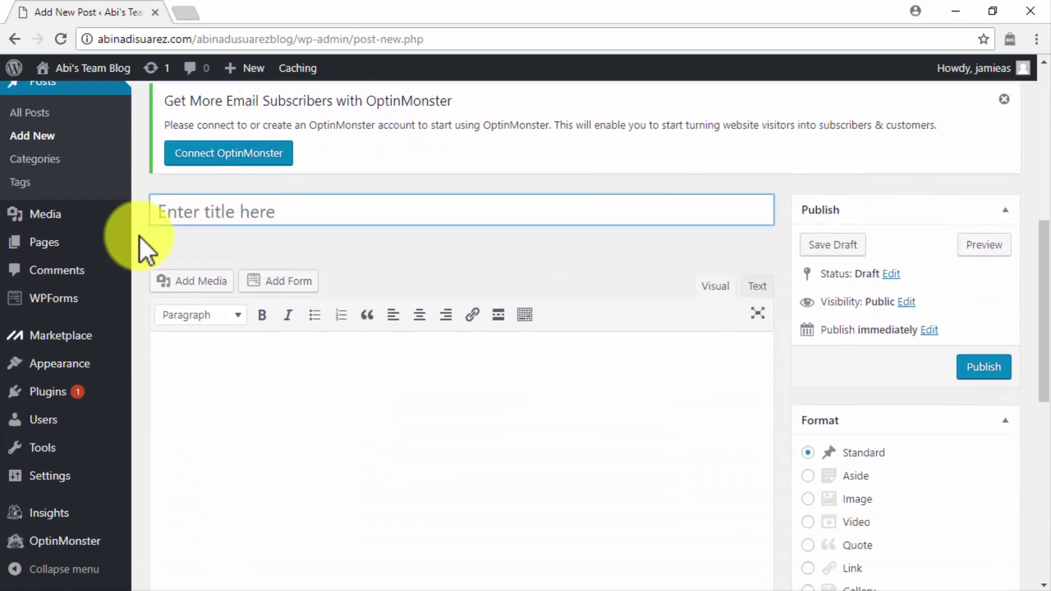
scroll(139, 237, down, 1)
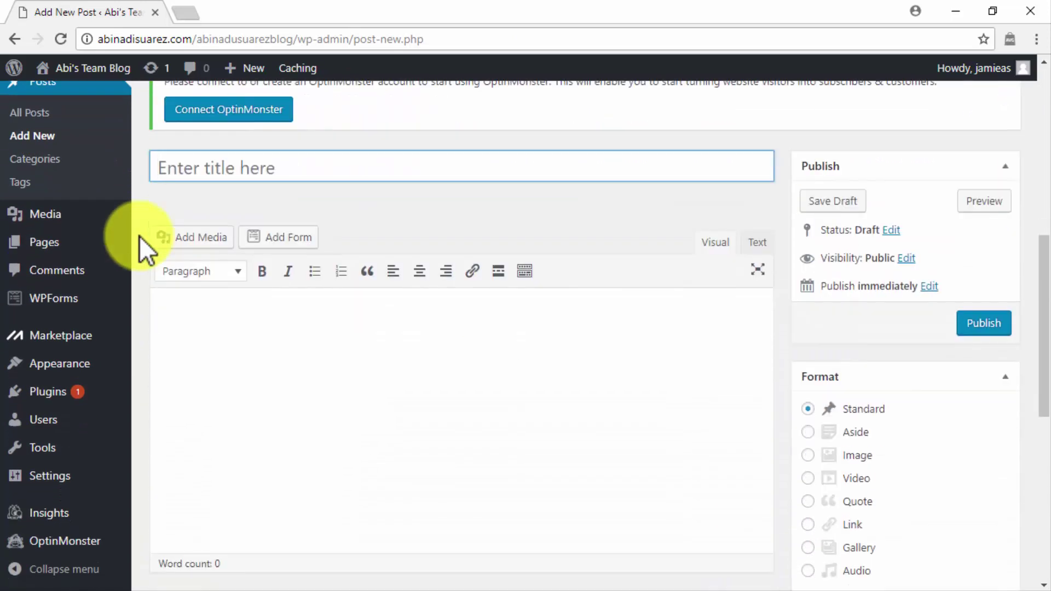
click(189, 313)
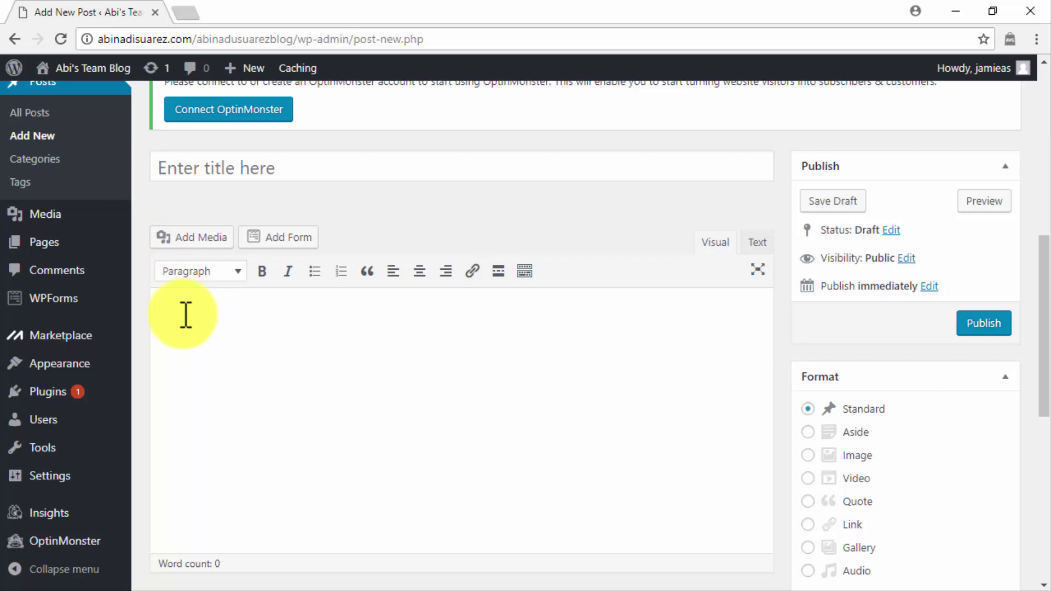
click(288, 170)
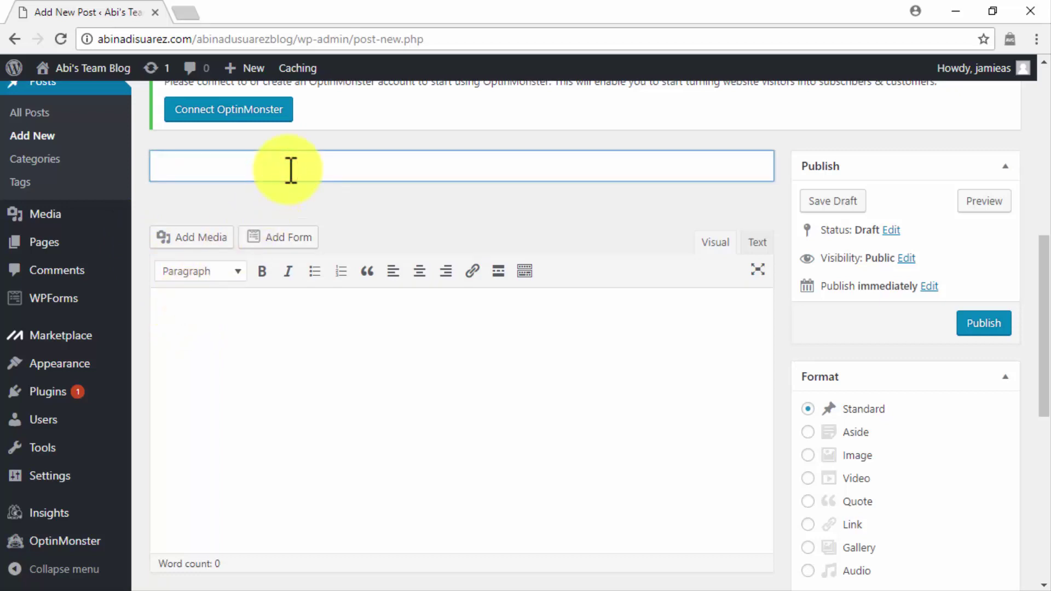
text(Viral Marketing Content. How Does It Work?)
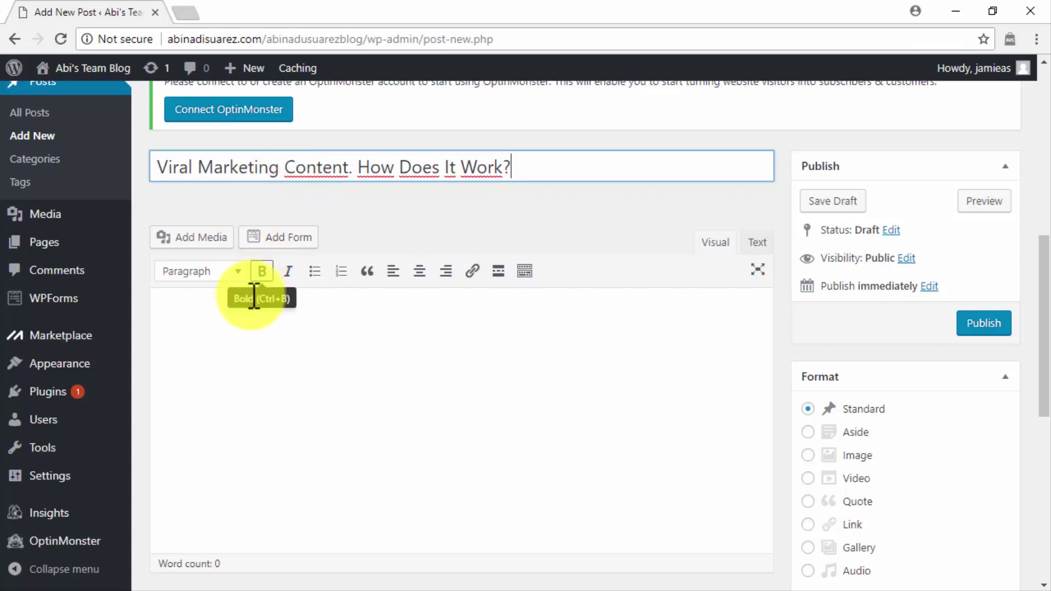
Step: Paste the full 969-word article into the post body
click(242, 324)
key(ctrl+v)
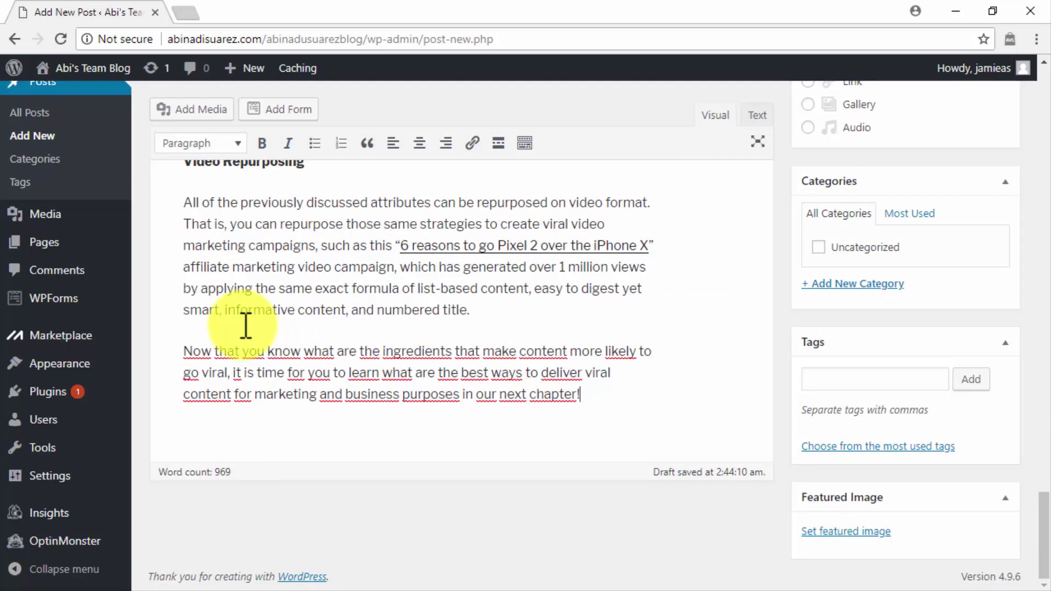
scroll(245, 325, up, 5)
scroll(245, 326, up, 15)
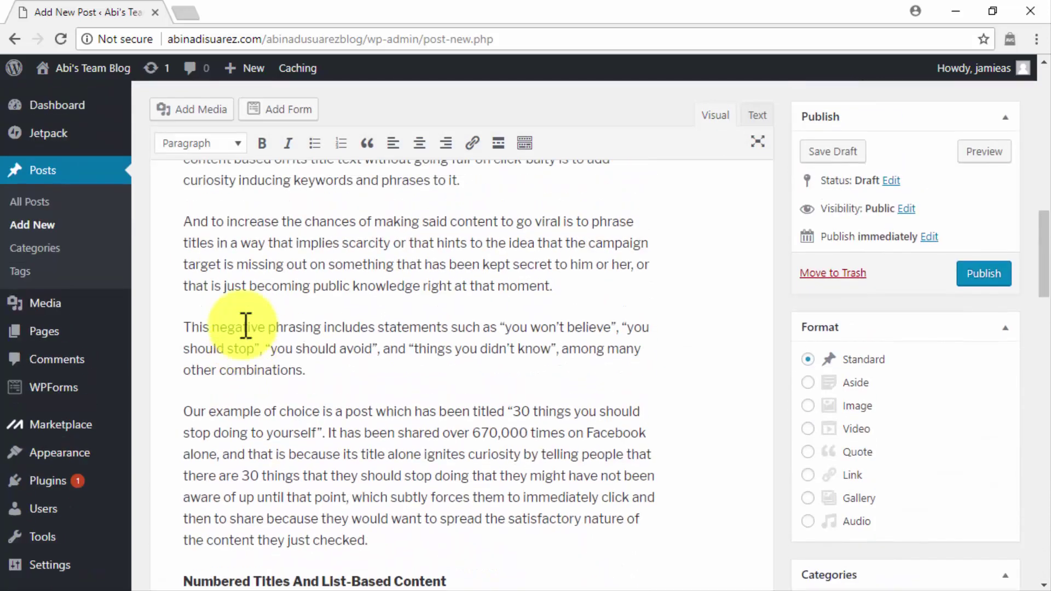